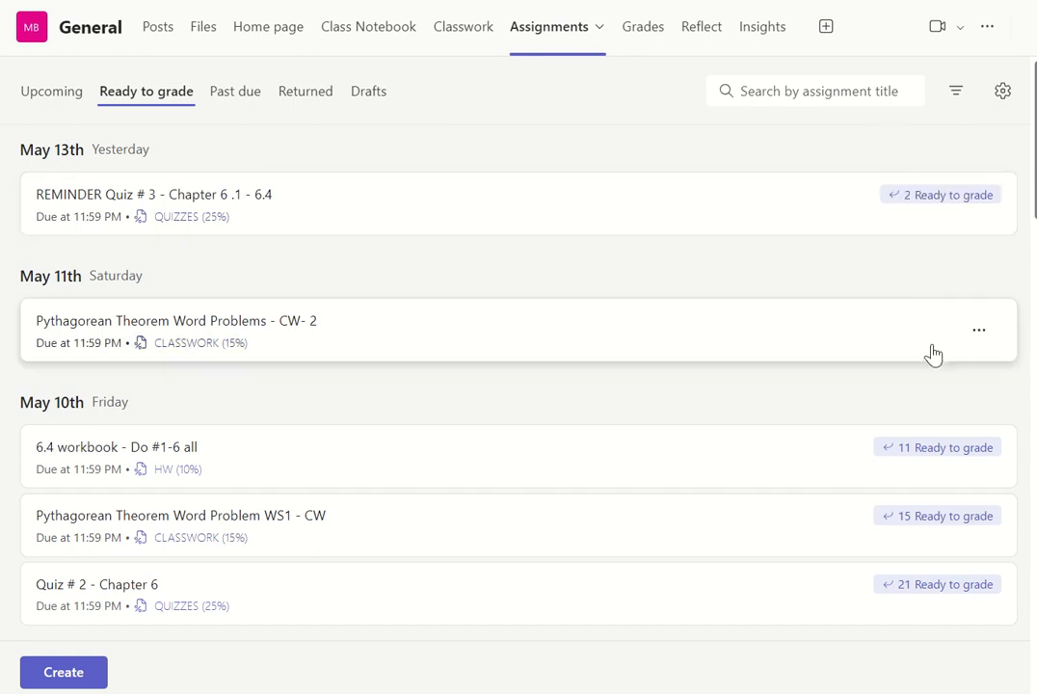
Create a new assignment titled "6.6- Wordbook ( # 1- 10 ALL)".
{"action": "left_click", "coordinate": [63, 675]}
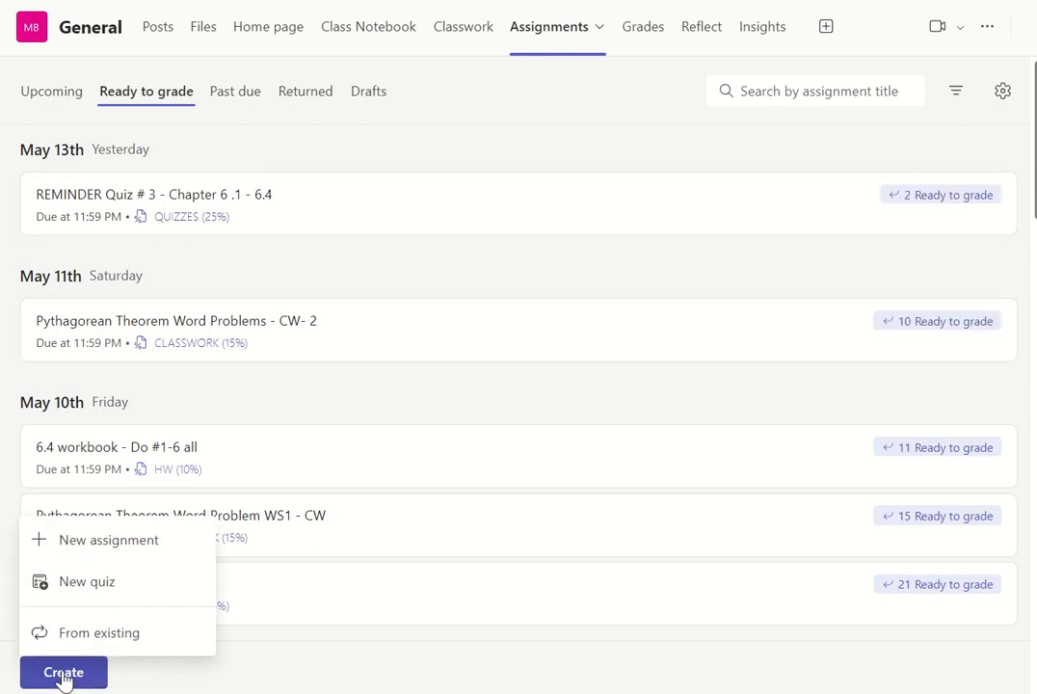
{"action": "left_click", "coordinate": [94, 542]}
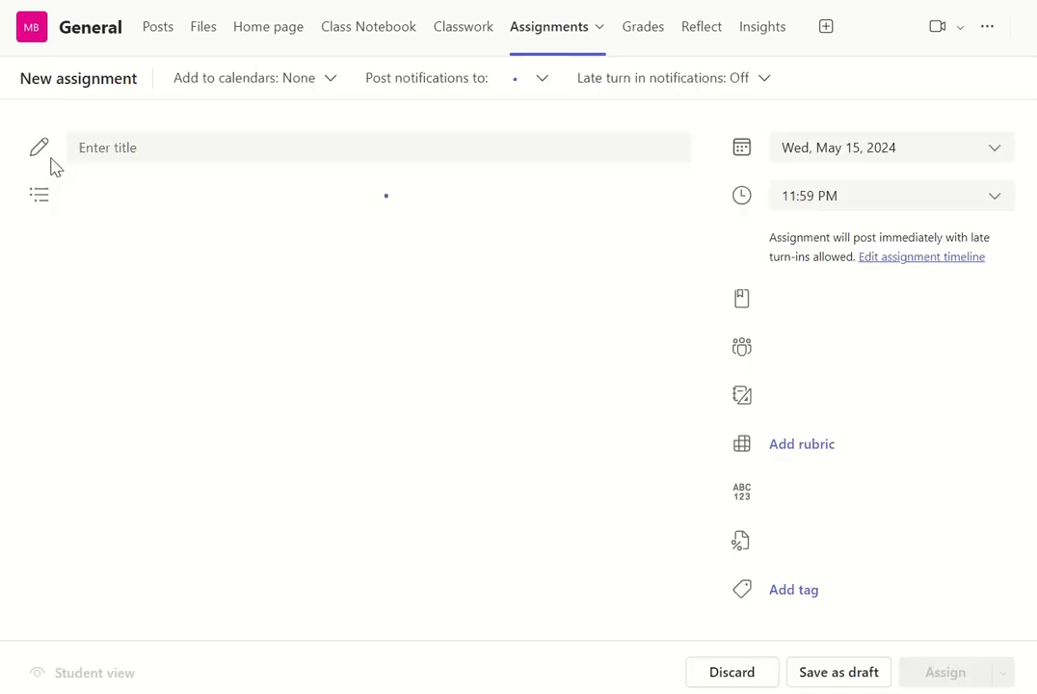
{"action": "left_click", "coordinate": [178, 152]}
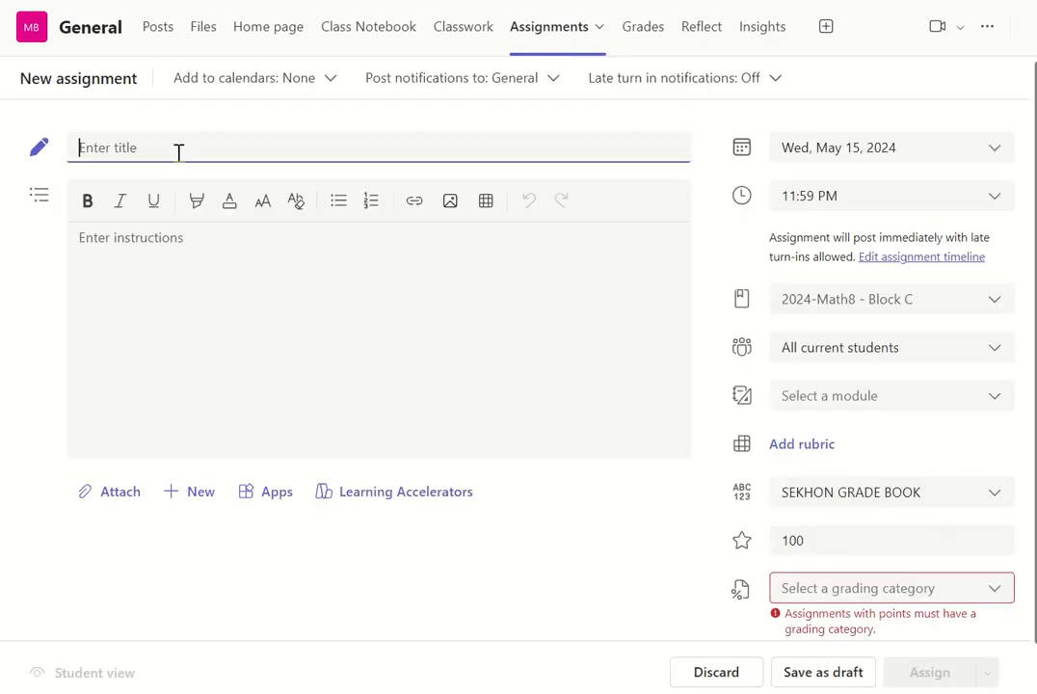
{"action": "type", "text": "6."}
{"action": "type", "text": "6= "}
{"action": "type", "text": "Woekboo"}
{"action": "type", "text": "k"}
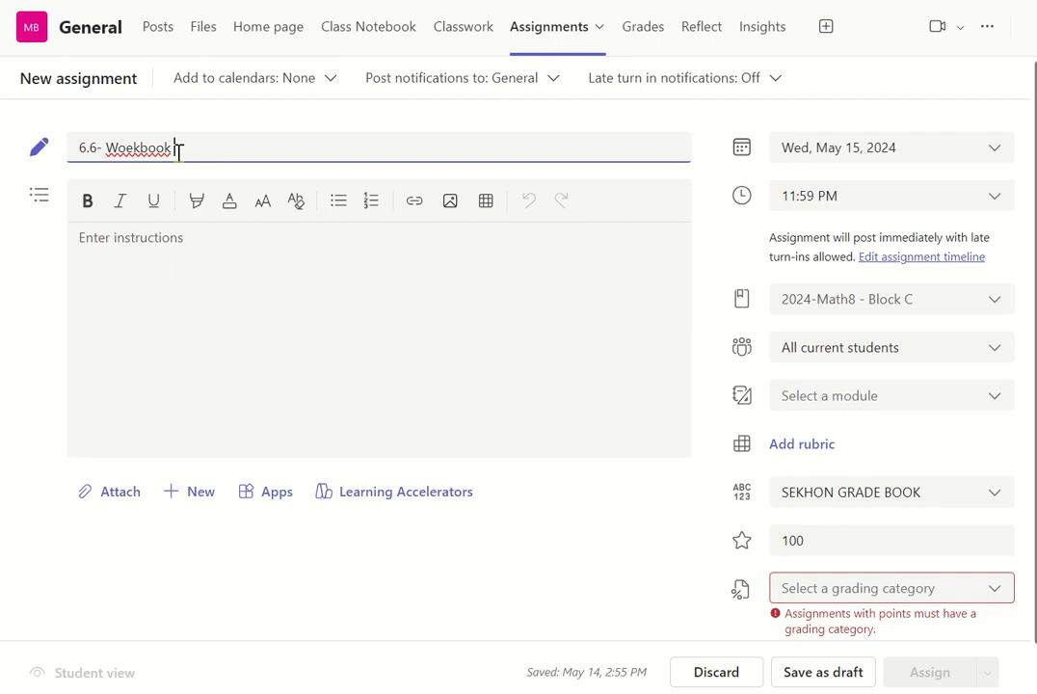
{"action": "key", "text": "BackSpace"}
{"action": "key", "text": "BackSpace"}
{"action": "key", "text": "BackSpace"}
{"action": "key", "text": "BackSpace"}
{"action": "key", "text": "BackSpace"}
{"action": "key", "text": "BackSpace"}
{"action": "type", "text": "rbook ("}
{"action": "right_click", "coordinate": [129, 148]}
{"action": "left_click", "coordinate": [180, 173]}
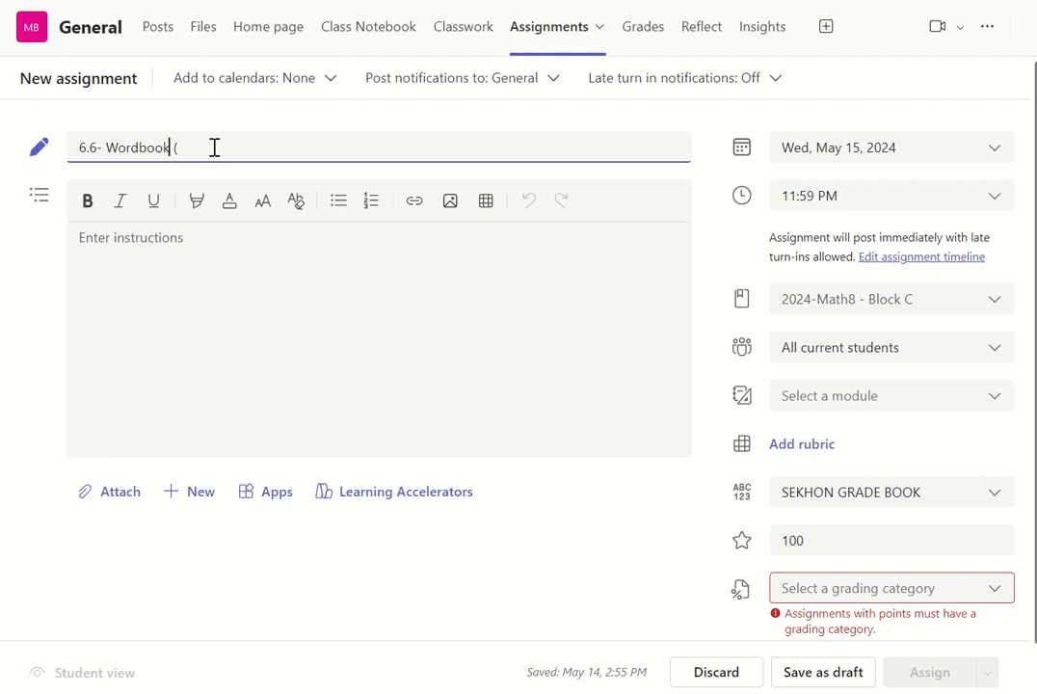
{"action": "left_click", "coordinate": [214, 148]}
{"action": "type", "text": "# 1- 10 ALL)"}
Start a dashed list in the instructions with "Show all your work" and "Show drawing for all the questions,".
{"action": "left_click", "coordinate": [298, 318]}
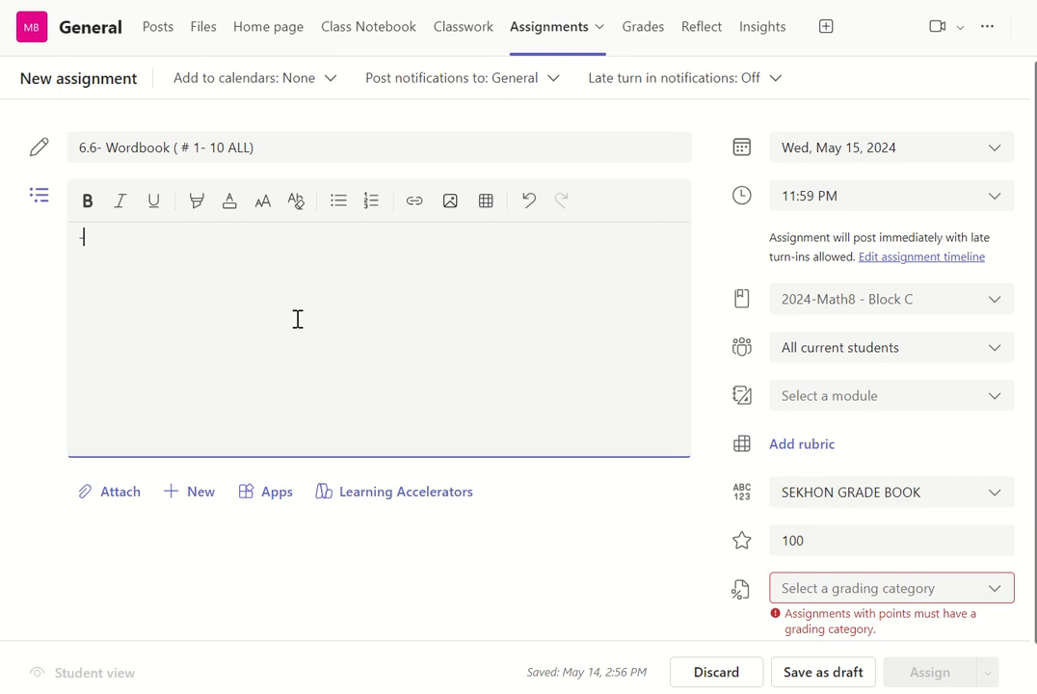
{"action": "type", "text": "-"}
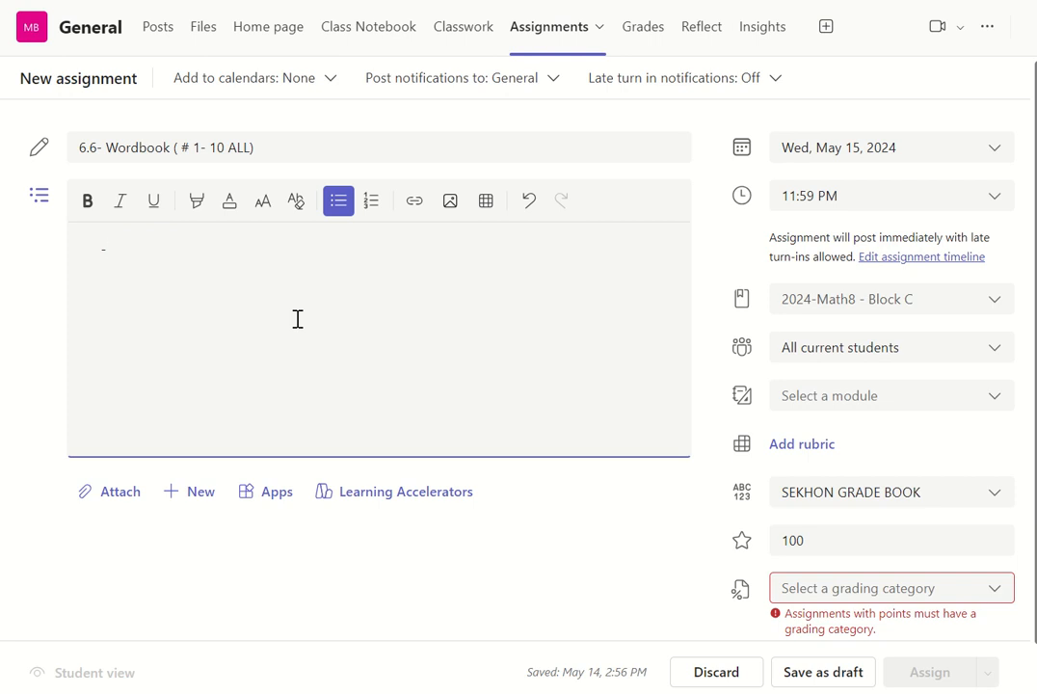
{"action": "type", "text": "Show all your work"}
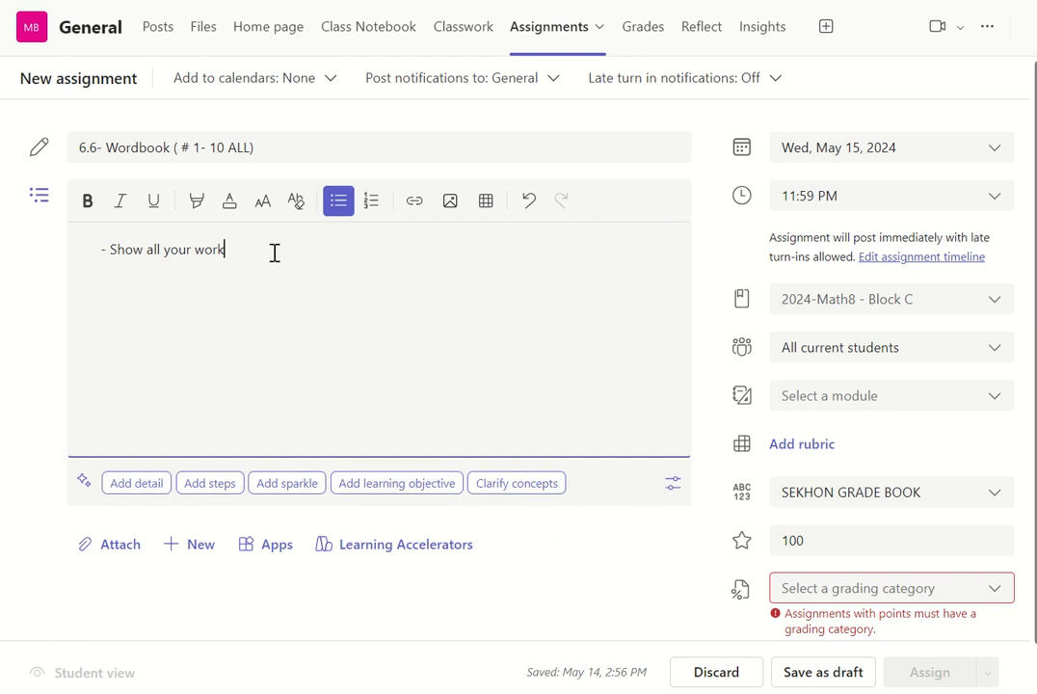
{"action": "key", "text": "Return"}
{"action": "type", "text": "Show drawing for all the "}
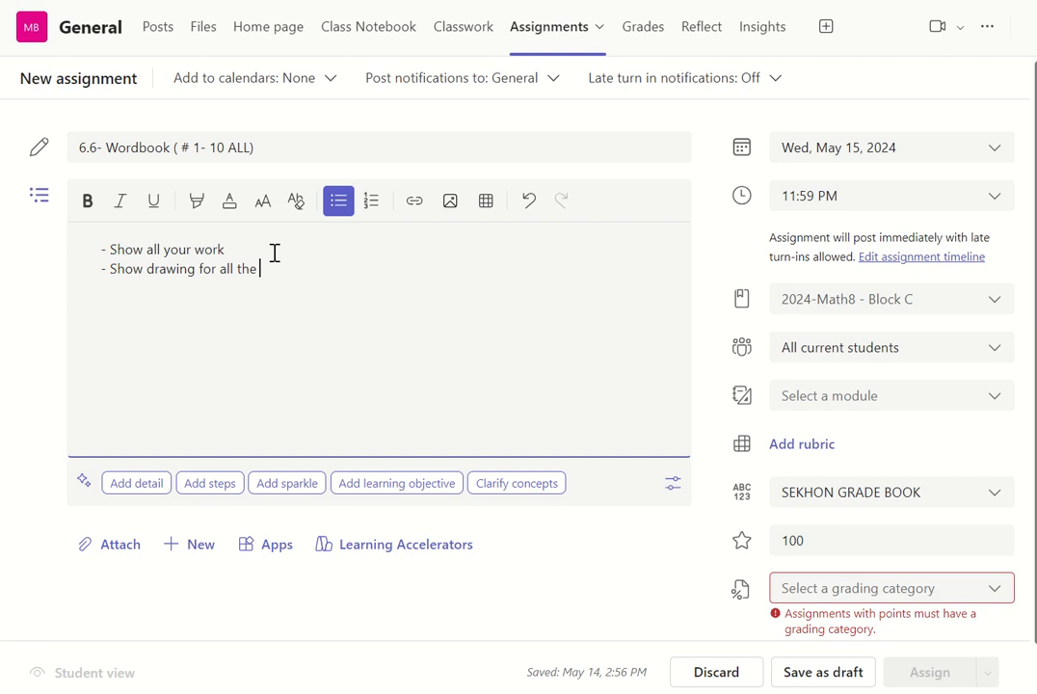
{"action": "type", "text": "questions,"}
Add the instruction "Mark your work using the answer key from the end of the workbook." and correct its misspelled word.
{"action": "key", "text": "Return"}
{"action": "type", "text": "Mark to"}
{"action": "key", "text": "BackSpace"}
{"action": "key", "text": "BackSpace"}
{"action": "type", "text": "your work using the answer fr"}
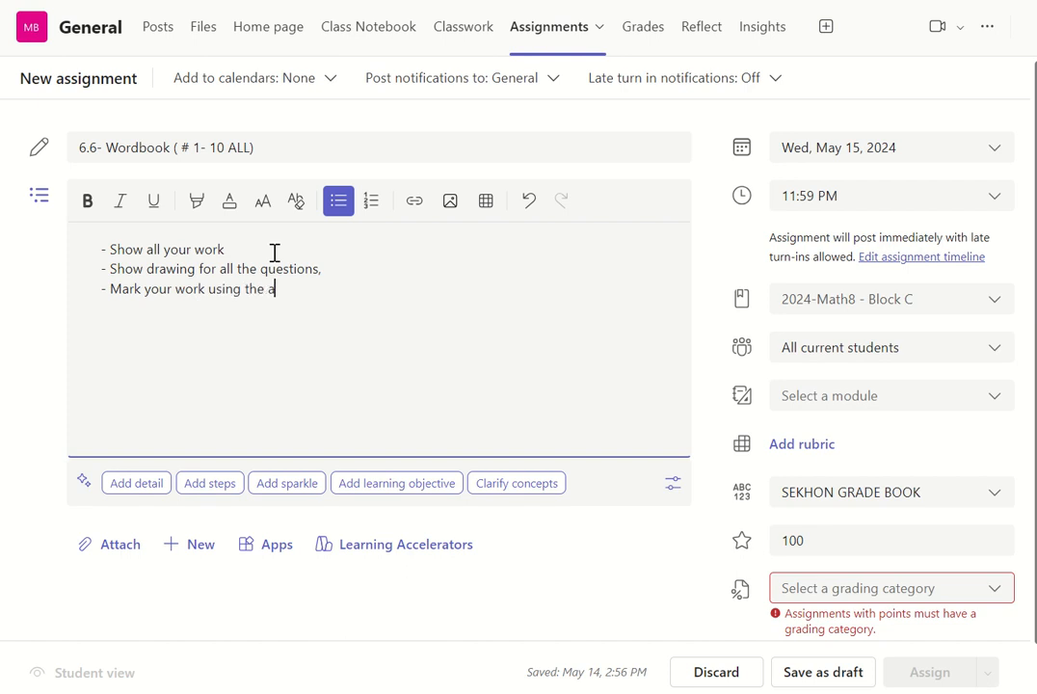
{"action": "key", "text": "BackSpace"}
{"action": "key", "text": "BackSpace"}
{"action": "type", "text": "key from the end of"}
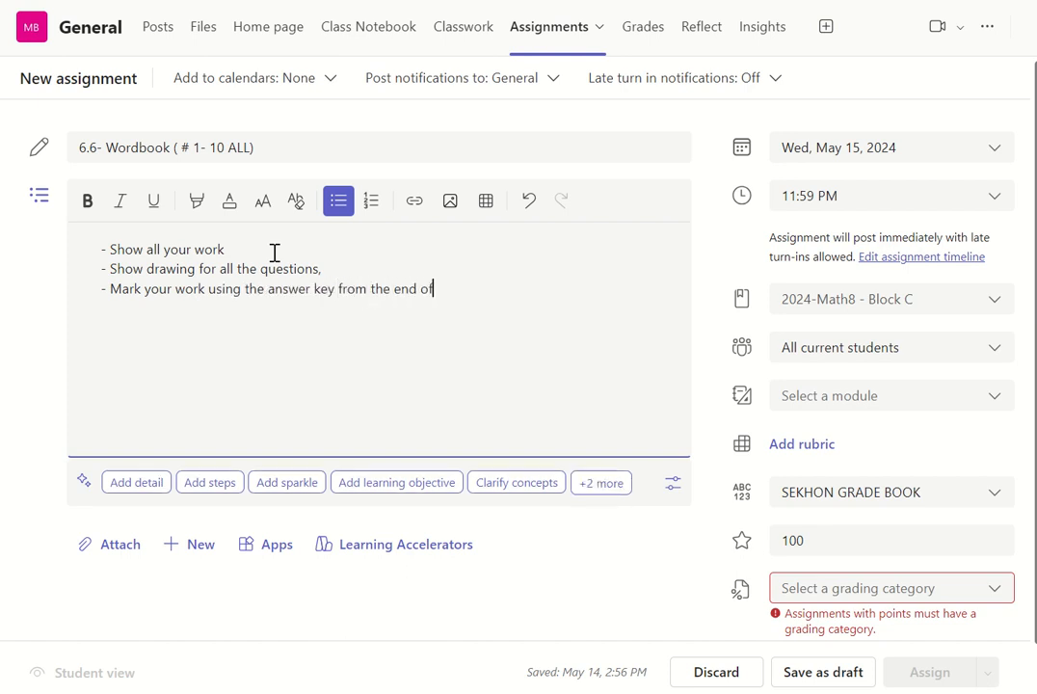
{"action": "type", "text": " the workbbok."}
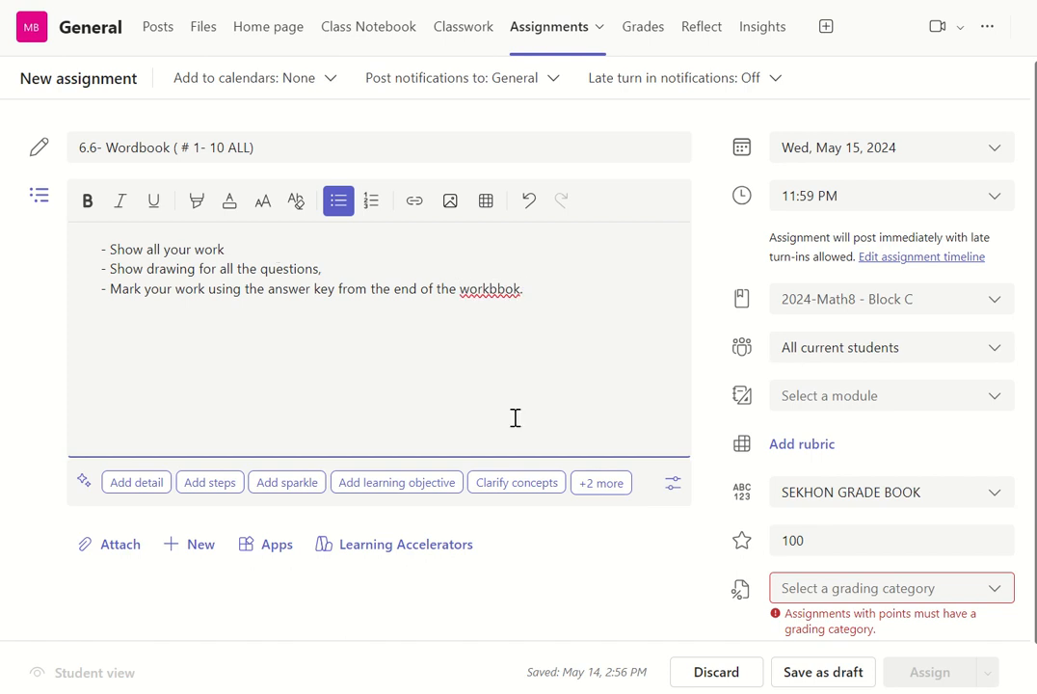
{"action": "right_click", "coordinate": [490, 289]}
{"action": "left_click", "coordinate": [555, 323]}
Expand the instructions with the AI suggestion for adding detail, review the generated text and keep it.
{"action": "left_click", "coordinate": [135, 482]}
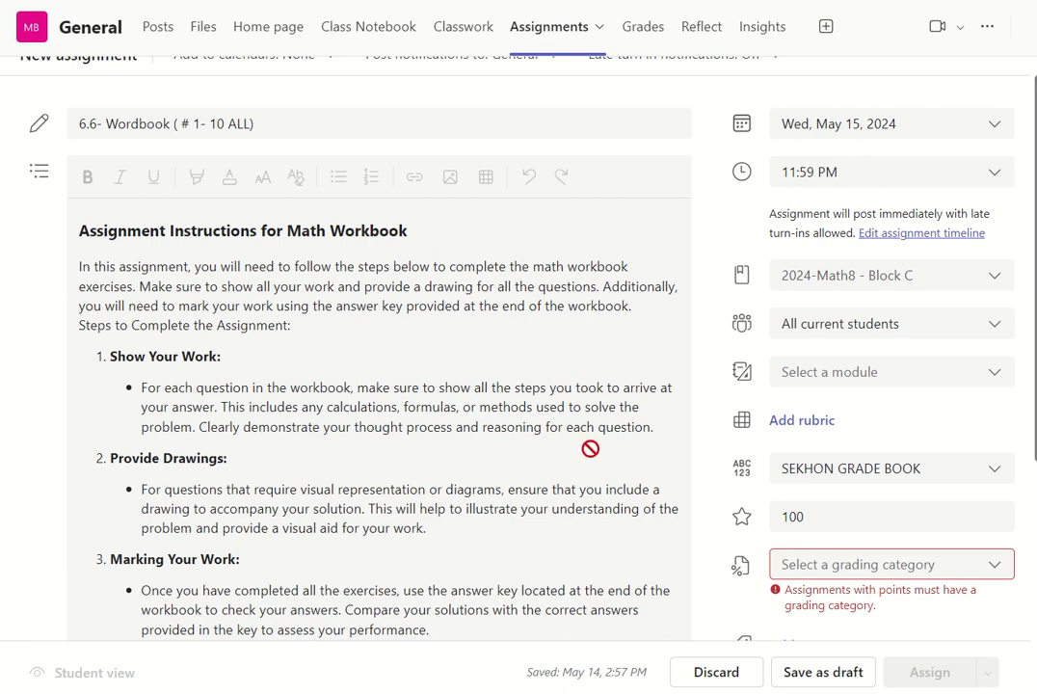
{"action": "scroll", "coordinate": [590, 448], "scroll_direction": "down", "scroll_amount": 1}
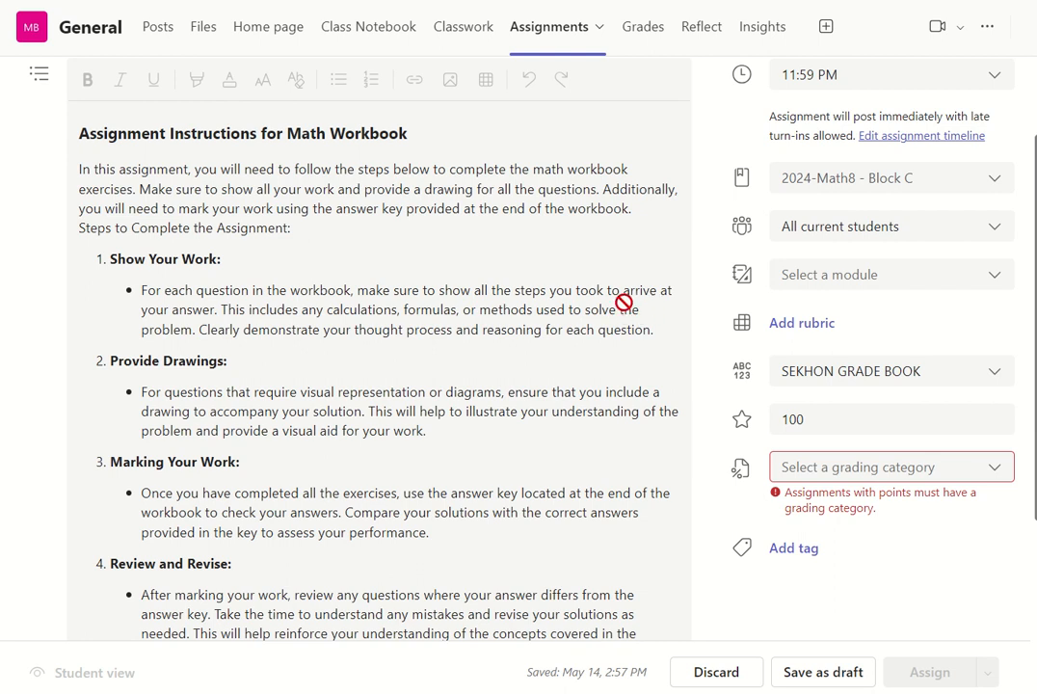
{"action": "scroll", "coordinate": [224, 381], "scroll_direction": "down", "scroll_amount": 1}
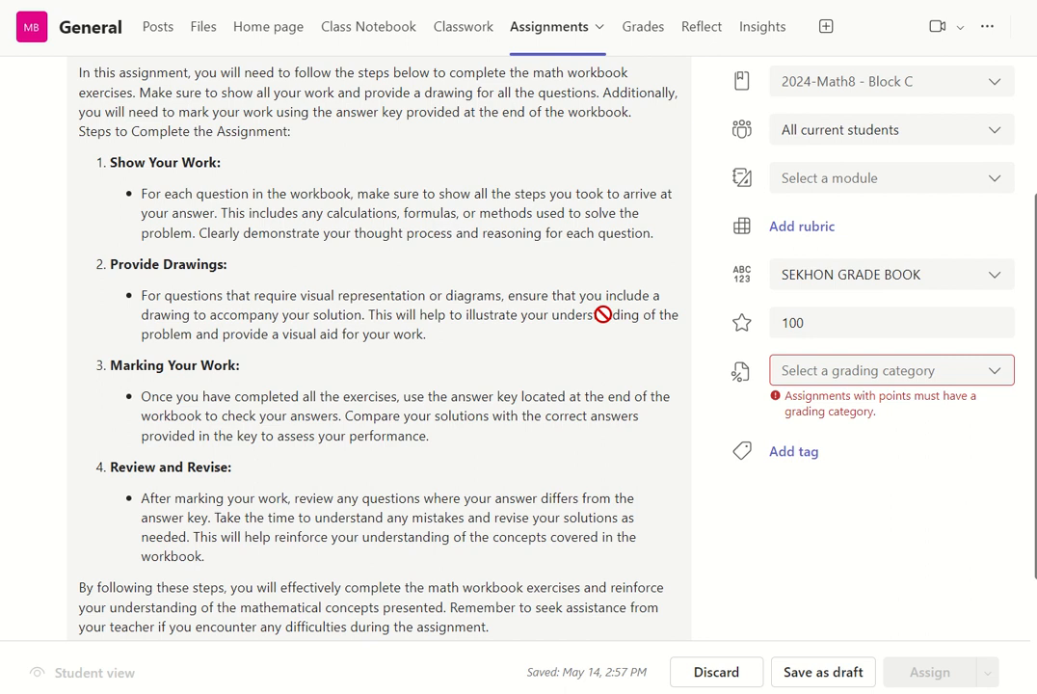
{"action": "scroll", "coordinate": [328, 345], "scroll_direction": "down", "scroll_amount": 1}
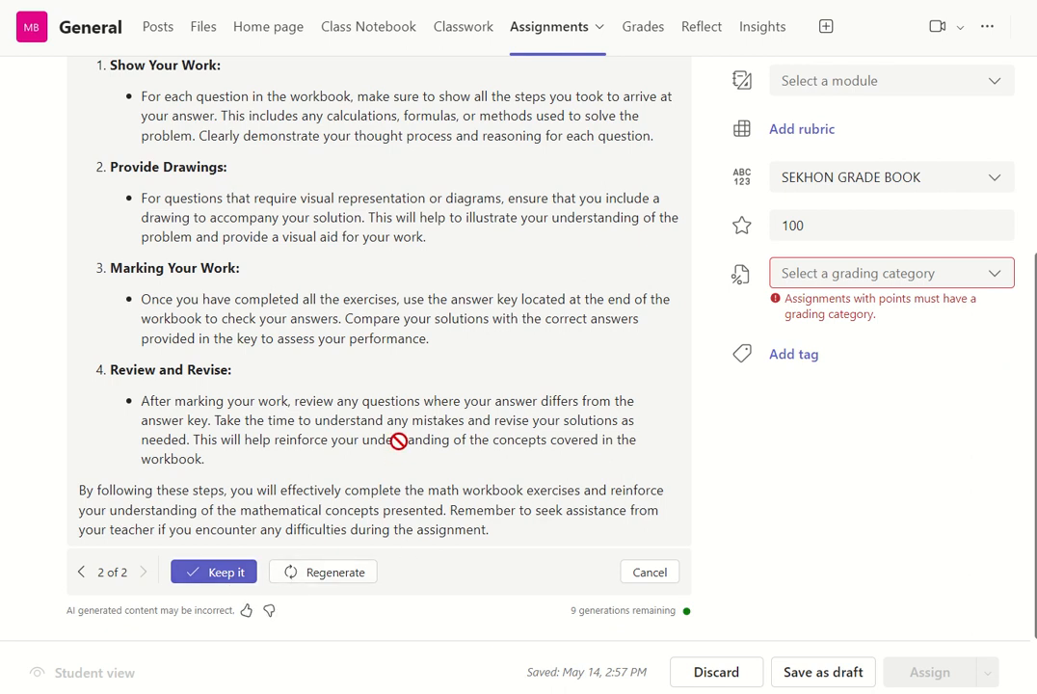
{"action": "left_click", "coordinate": [213, 575]}
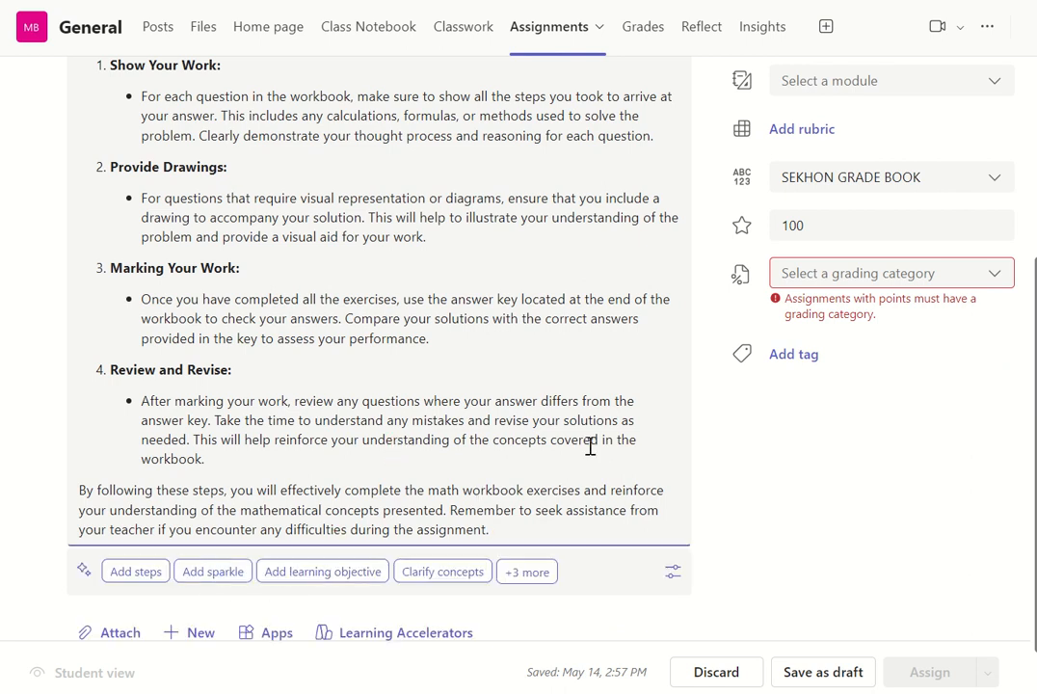
{"action": "scroll", "coordinate": [590, 442], "scroll_direction": "down", "scroll_amount": 1}
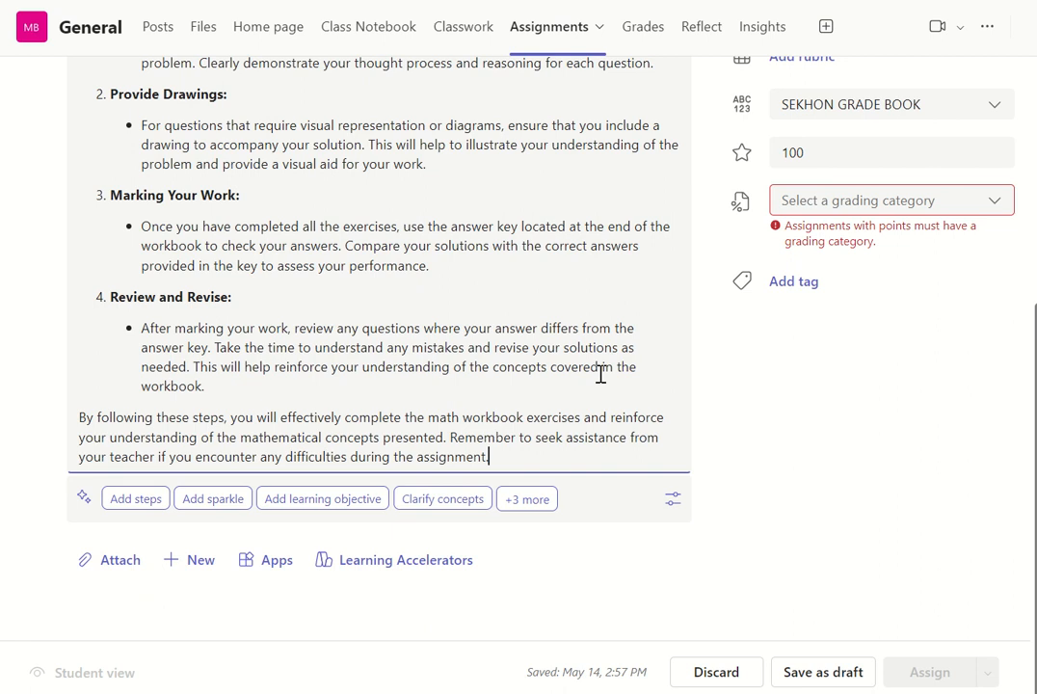
{"action": "scroll", "coordinate": [327, 345], "scroll_direction": "up", "scroll_amount": 5}
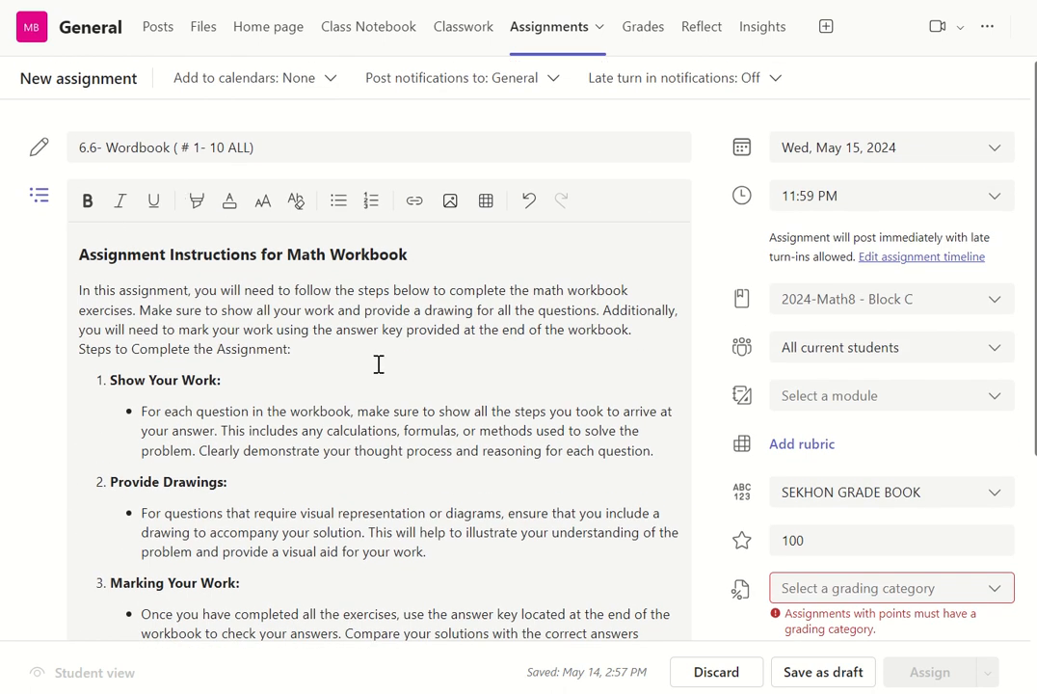
{"action": "left_click", "coordinate": [933, 149]}
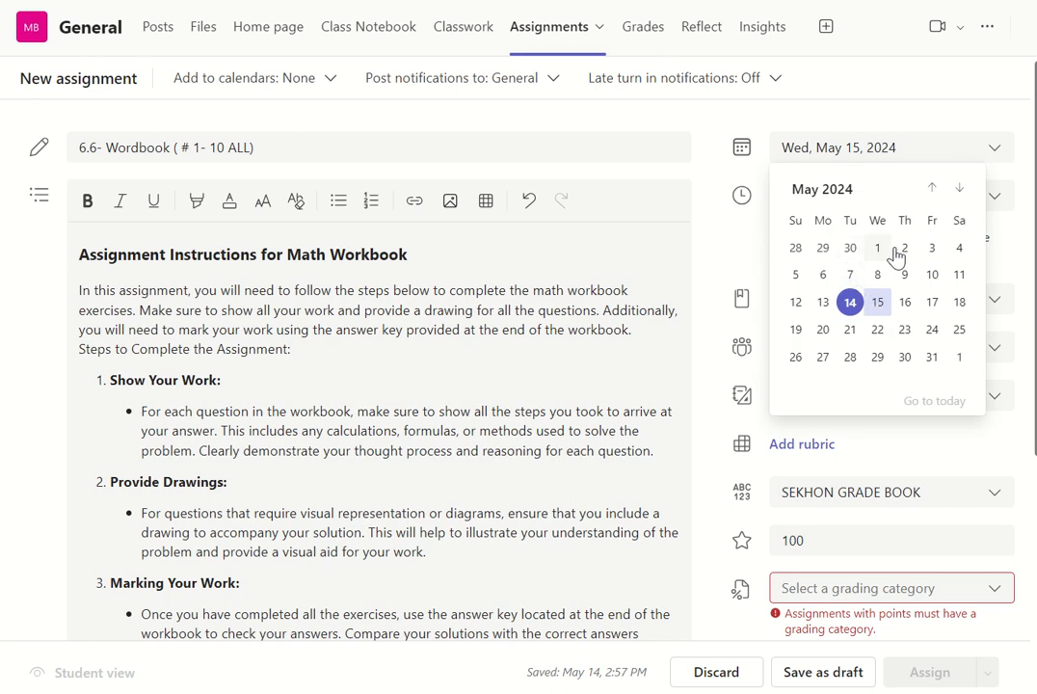
{"action": "left_click", "coordinate": [902, 113]}
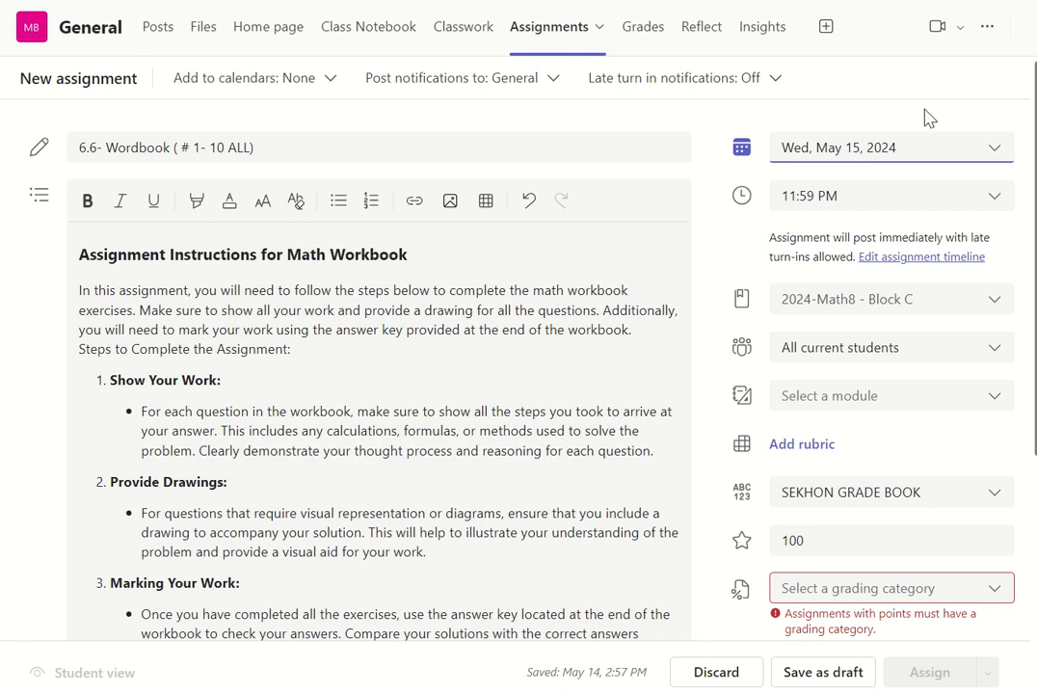
{"action": "left_click", "coordinate": [995, 205]}
{"action": "left_click", "coordinate": [994, 207]}
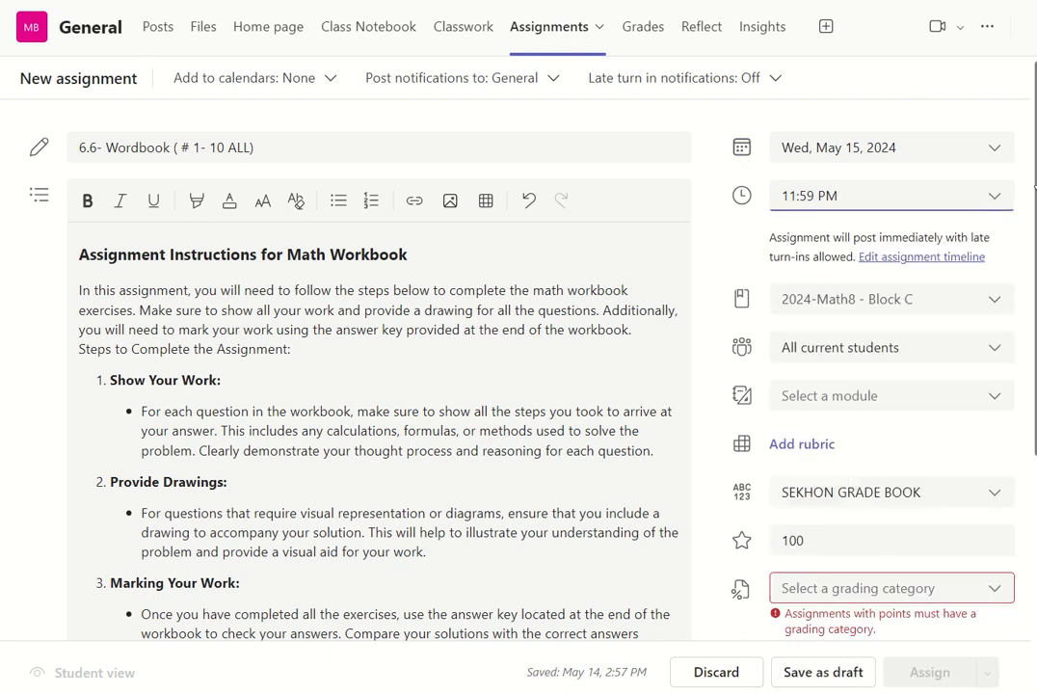
Add the class 2024_S2_Math 8_D to the assignment's recipients and remove it again.
{"action": "scroll", "coordinate": [870, 259], "scroll_direction": "down", "scroll_amount": 1}
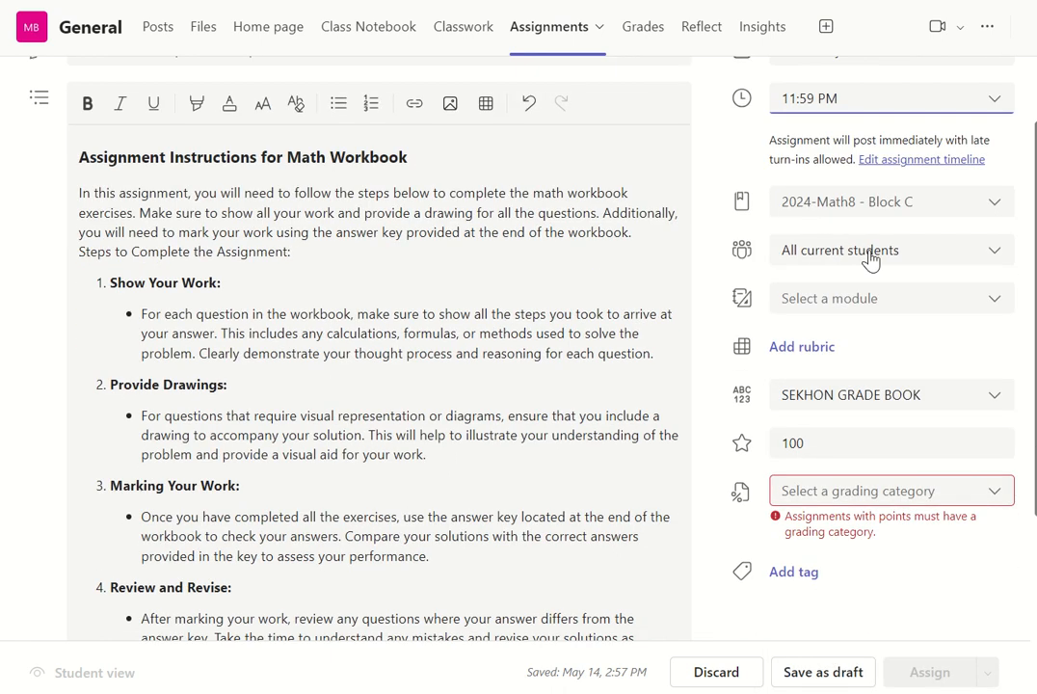
{"action": "left_click", "coordinate": [993, 207]}
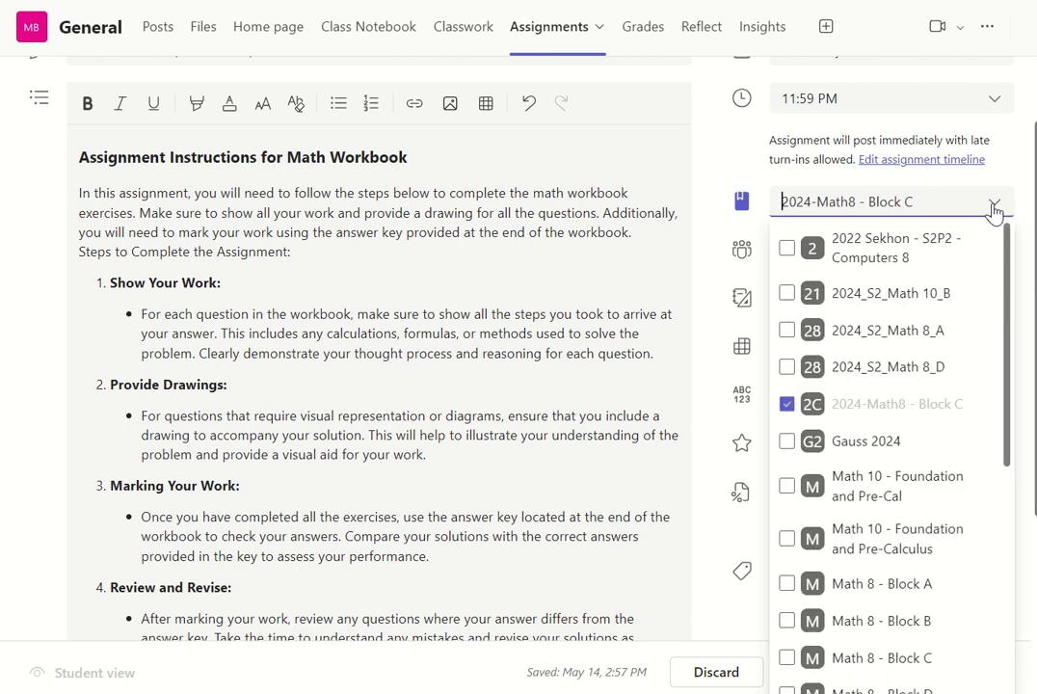
{"action": "left_click", "coordinate": [786, 367]}
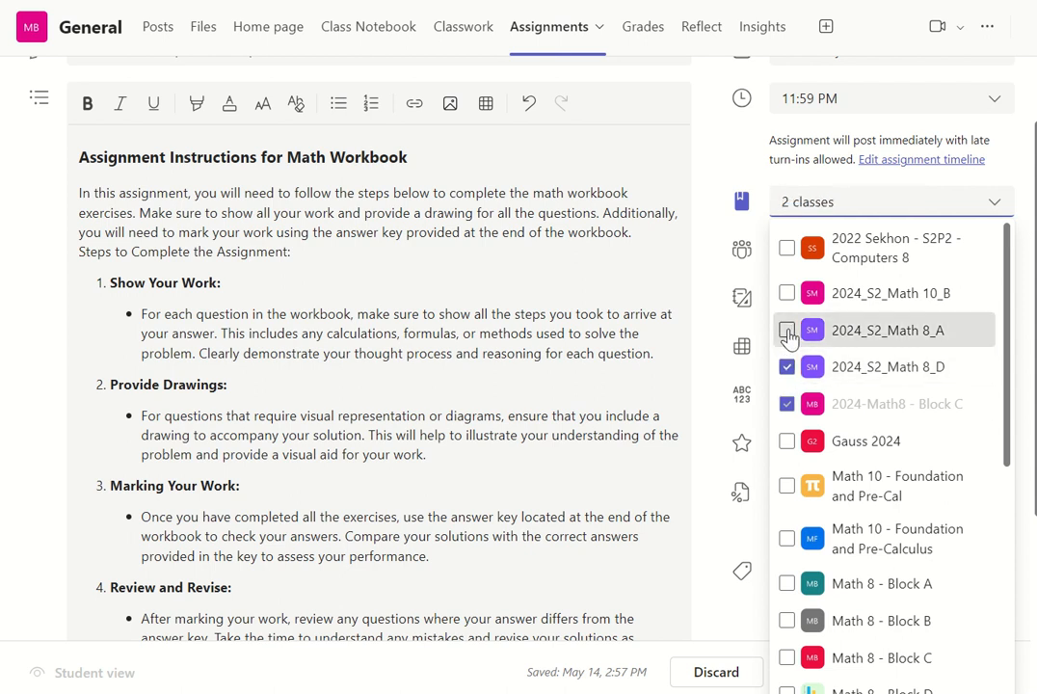
{"action": "left_click", "coordinate": [787, 367]}
{"action": "left_click", "coordinate": [989, 185]}
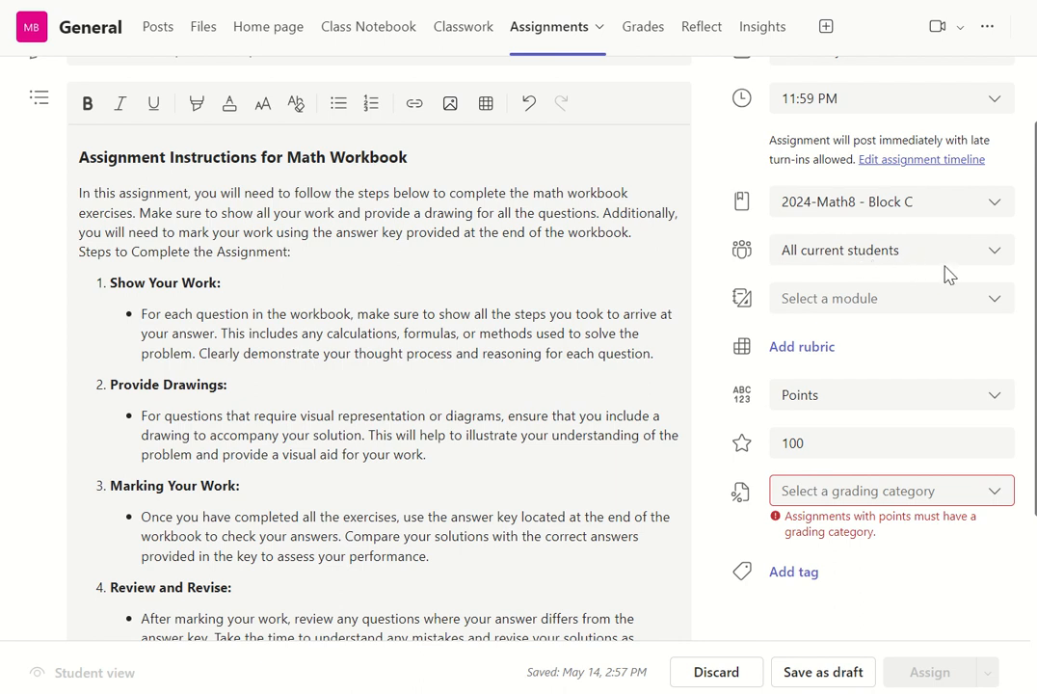
{"action": "left_click", "coordinate": [170, 41]}
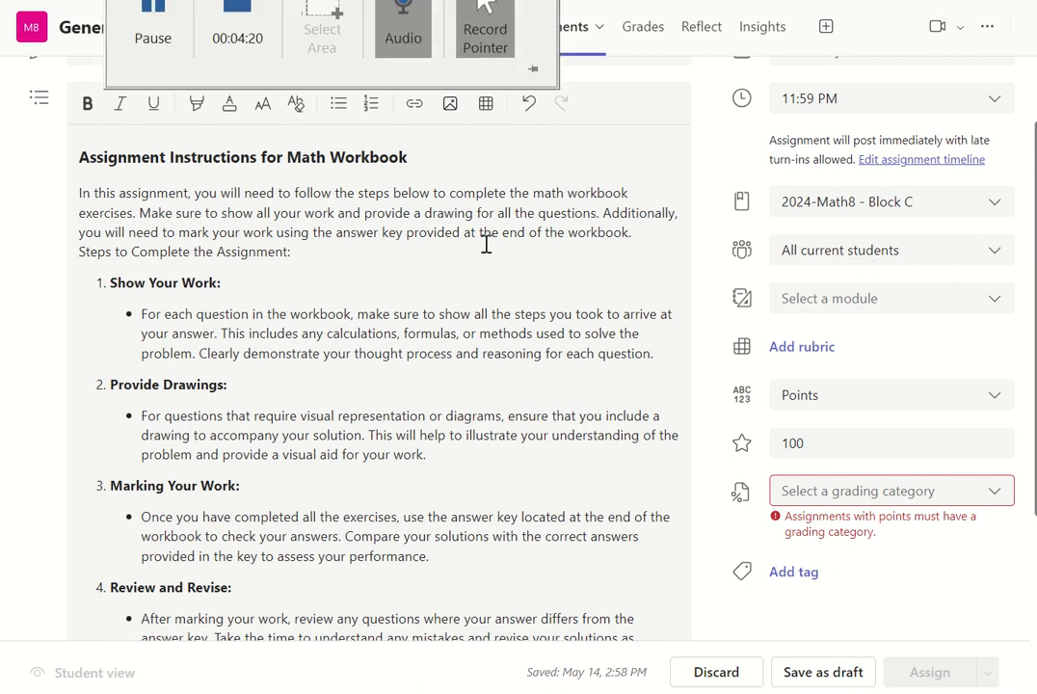
{"action": "left_click", "coordinate": [536, 434]}
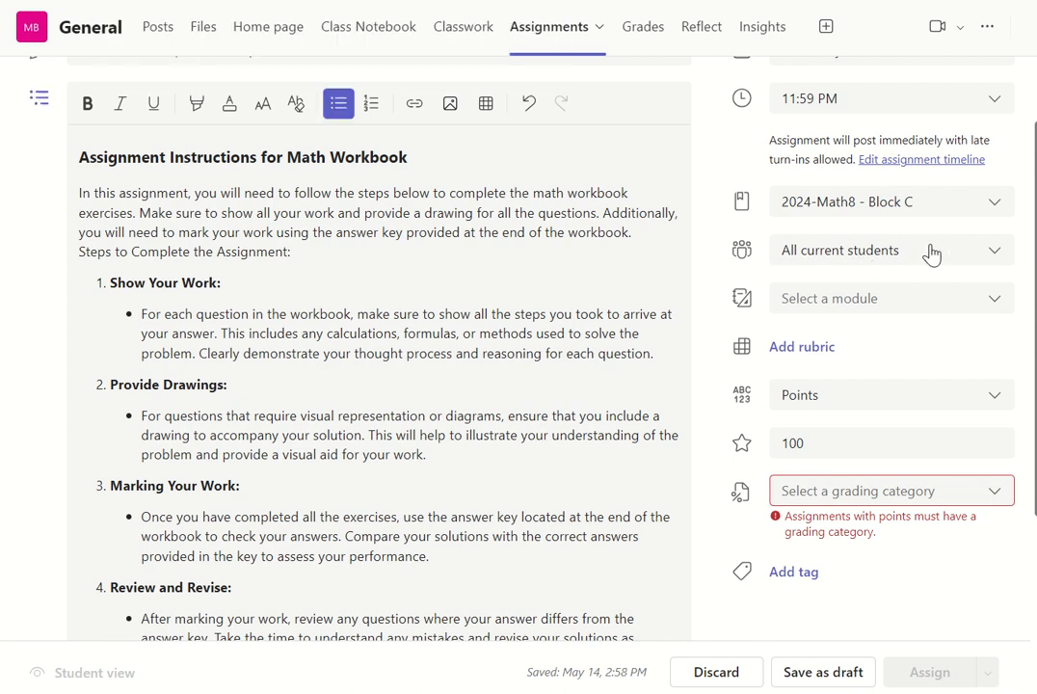
Assign the work to all current and future students and leave the module unselected.
{"action": "left_click", "coordinate": [851, 253]}
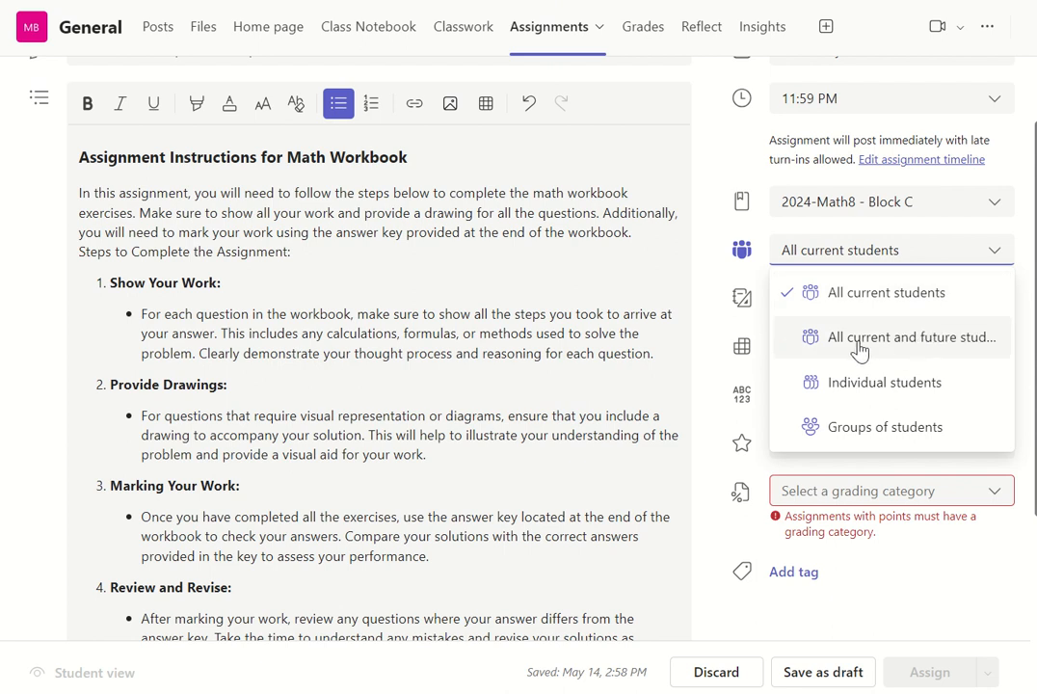
{"action": "left_click", "coordinate": [930, 349]}
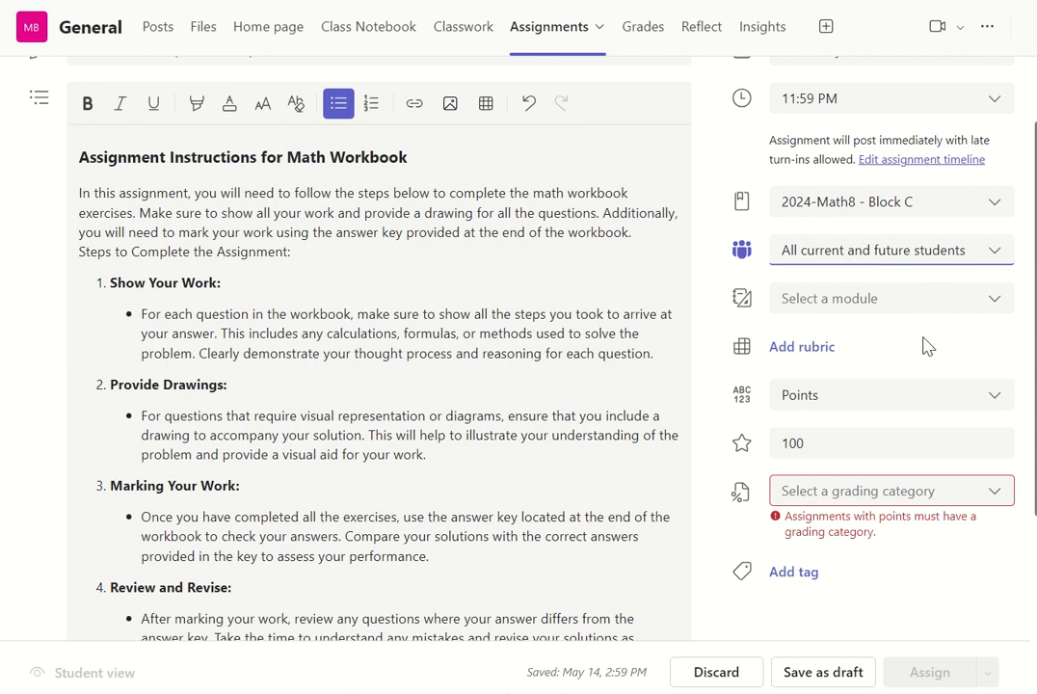
{"action": "left_click", "coordinate": [871, 301]}
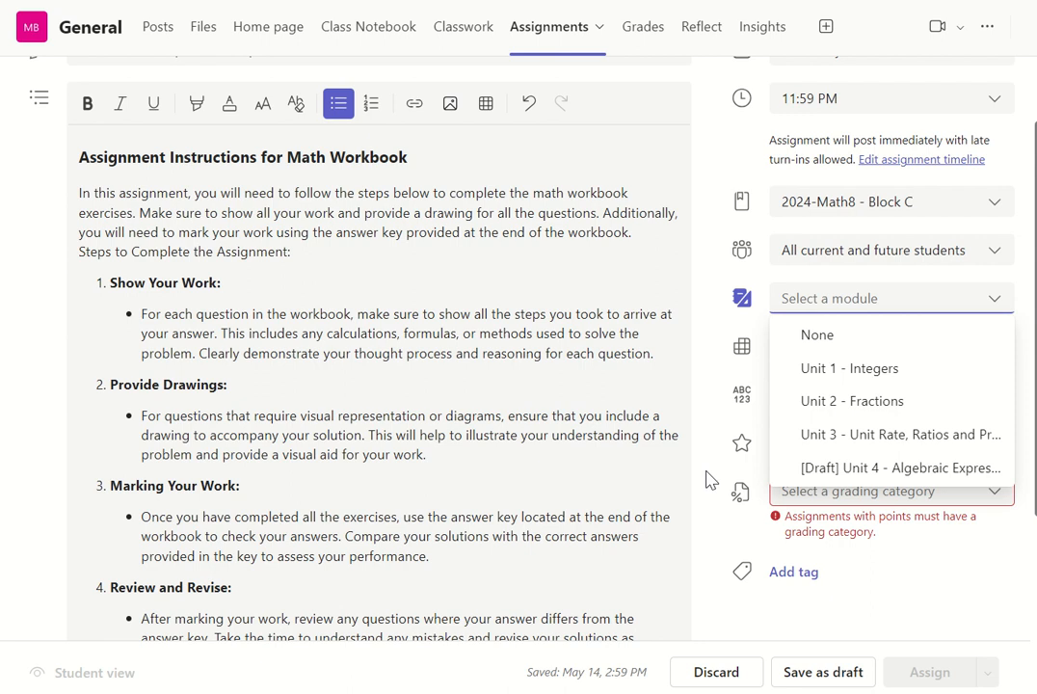
{"action": "left_click", "coordinate": [752, 421]}
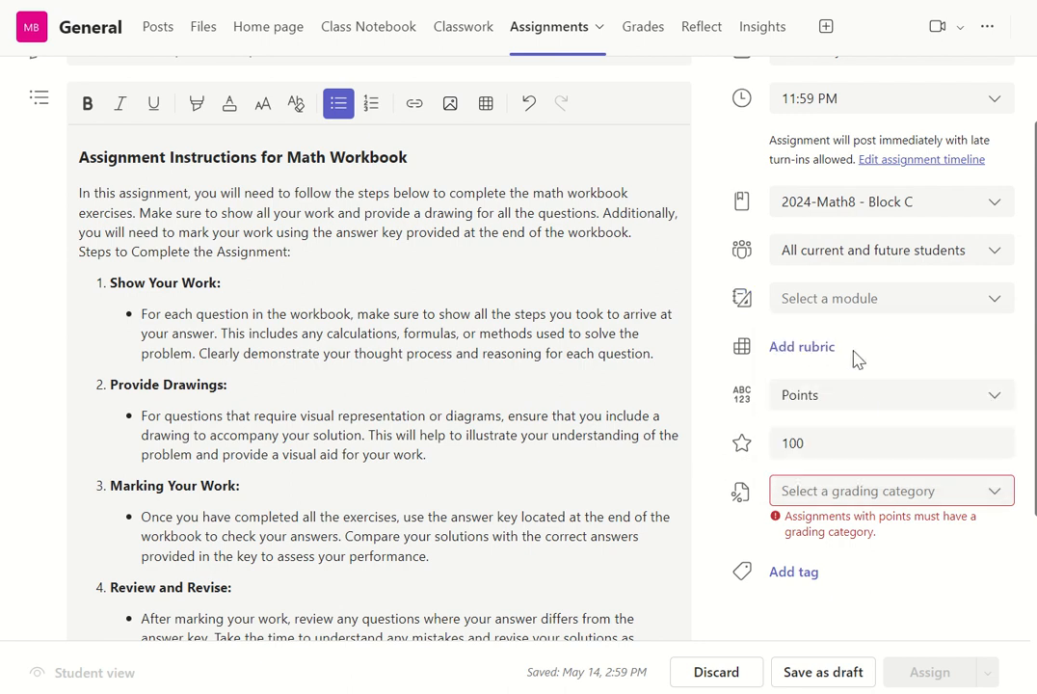
Set the grading scheme to the teacher's custom grade book and the assignment's points to 4.
{"action": "left_click", "coordinate": [867, 403]}
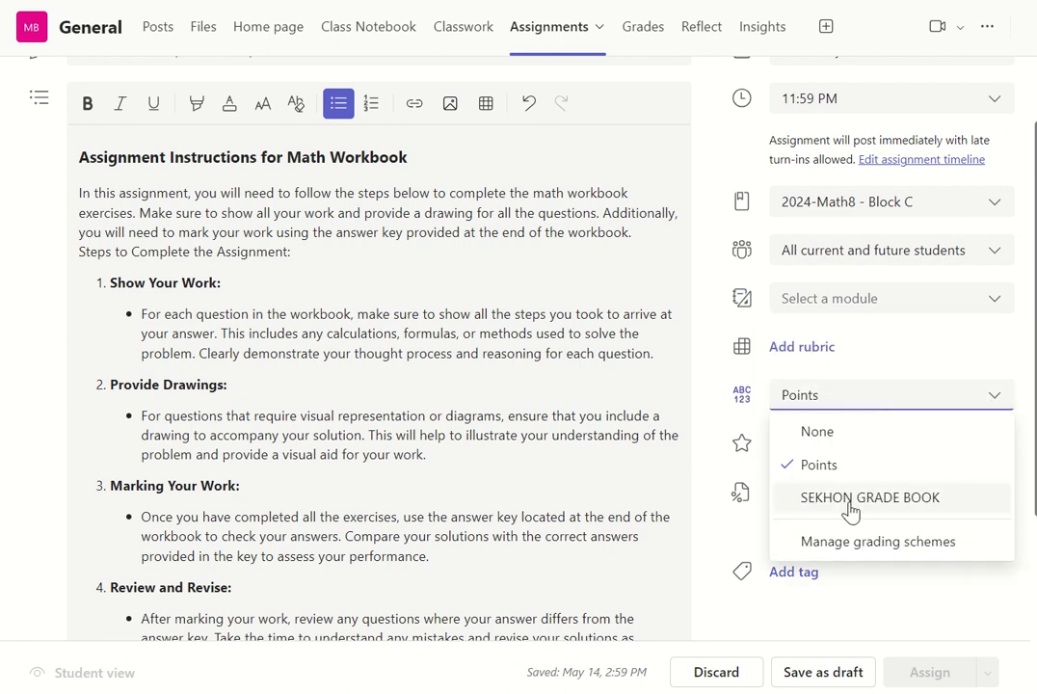
{"action": "left_click", "coordinate": [915, 497]}
{"action": "left_click", "coordinate": [839, 449]}
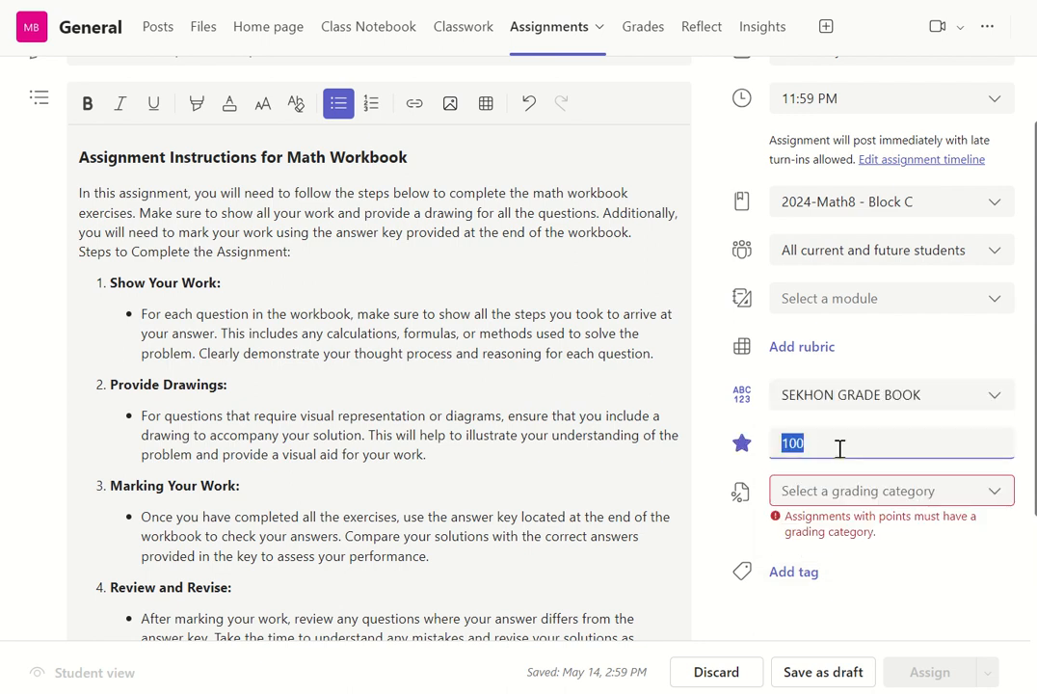
{"action": "type", "text": "4"}
Set the assignment's grading category to HW (10%) and assign it to the class immediately.
{"action": "left_click", "coordinate": [900, 501]}
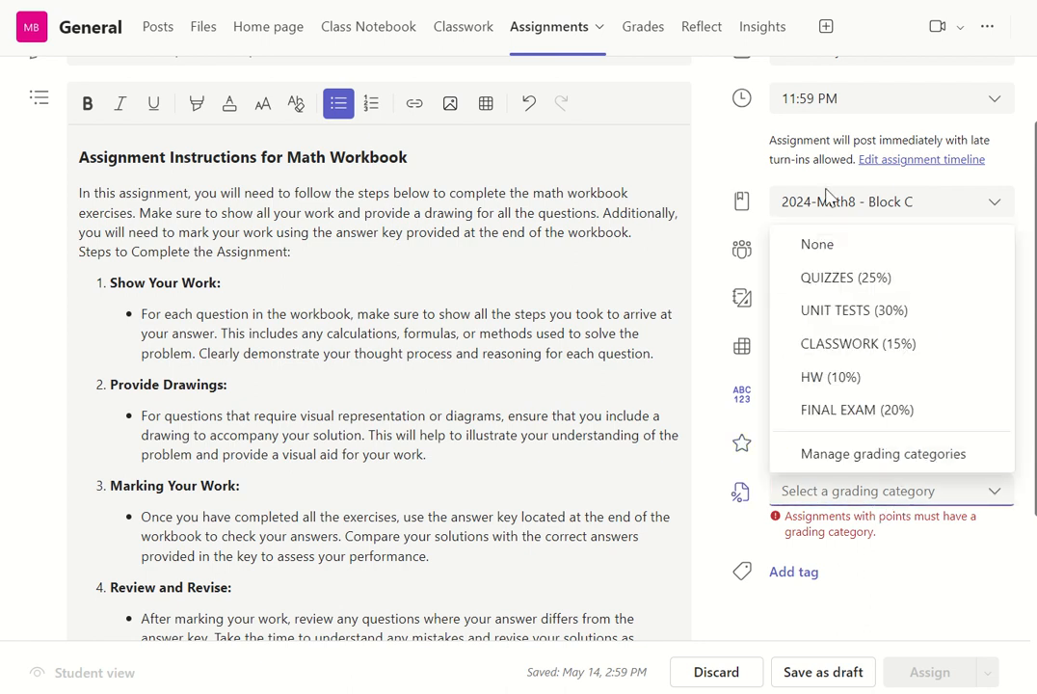
{"action": "left_click", "coordinate": [859, 379]}
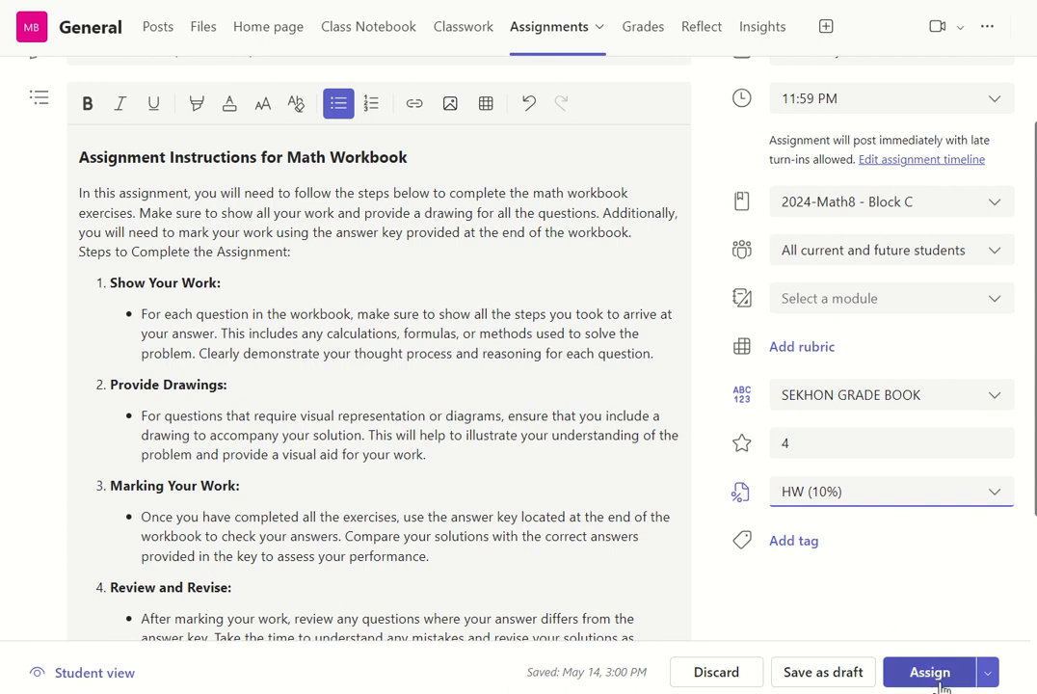
{"action": "left_click", "coordinate": [987, 672]}
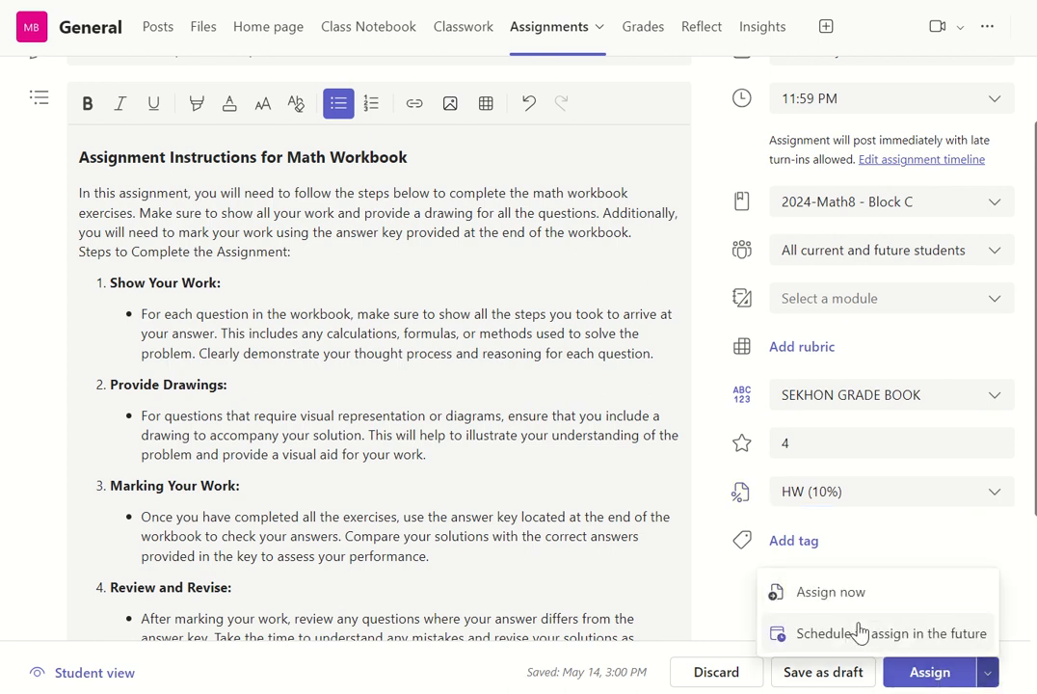
{"action": "left_click", "coordinate": [929, 672]}
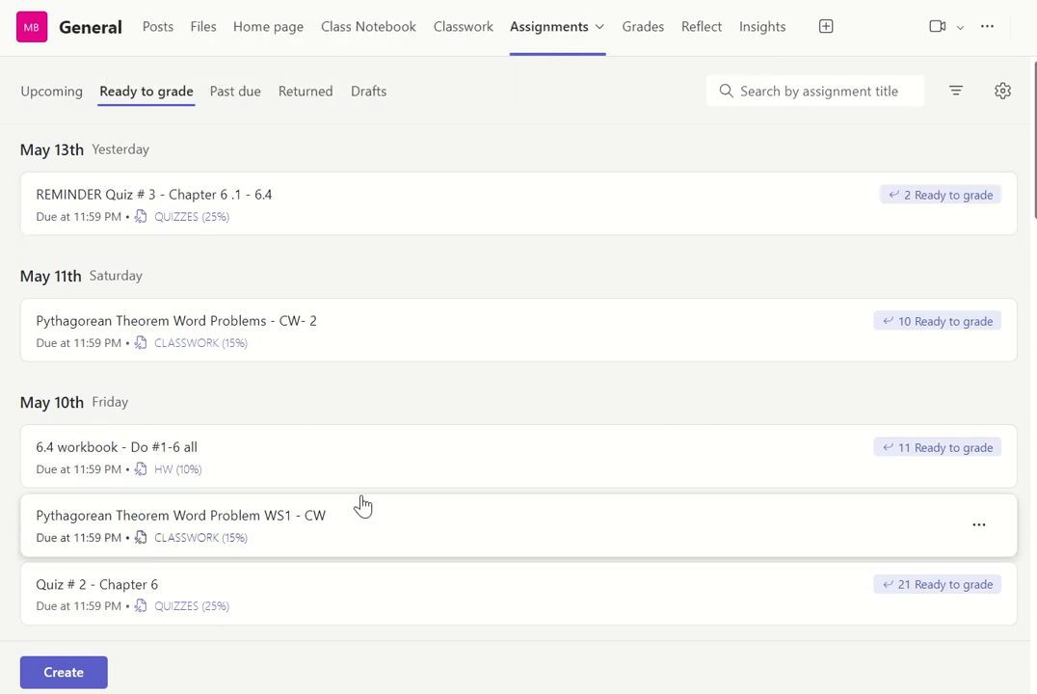
Open the upcoming assignment 6.5 Workbook ( 1-10 ) All and review the students' submission statuses.
{"action": "left_click", "coordinate": [36, 96]}
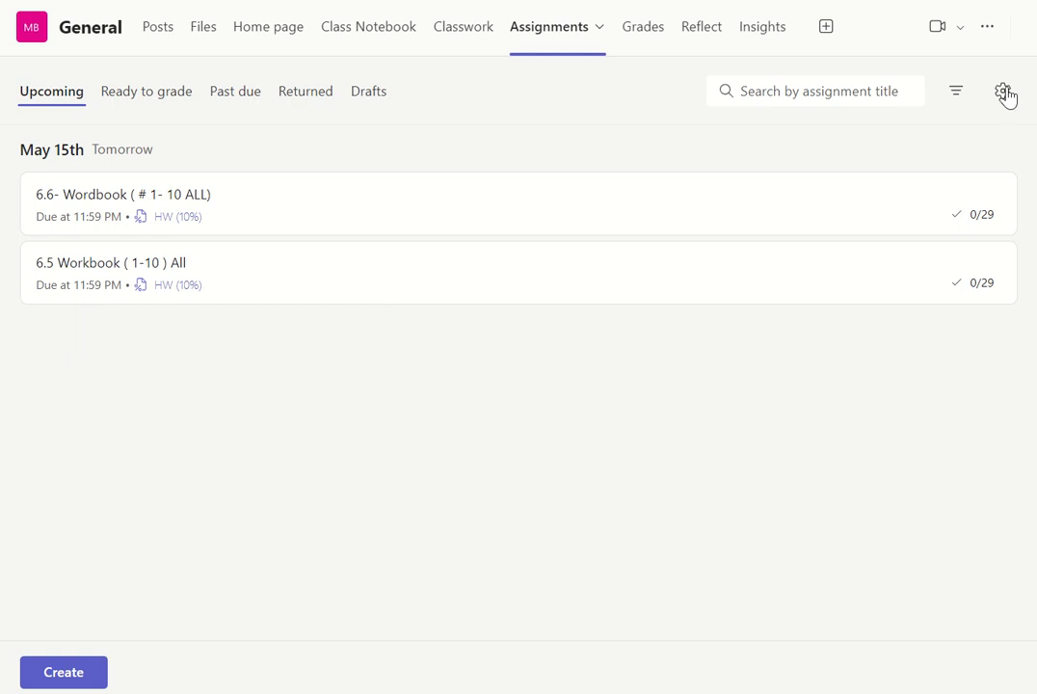
{"action": "left_click_drag", "start_coordinate": [819, 1], "coordinate": [628, 5]}
{"action": "left_click", "coordinate": [12, 291]}
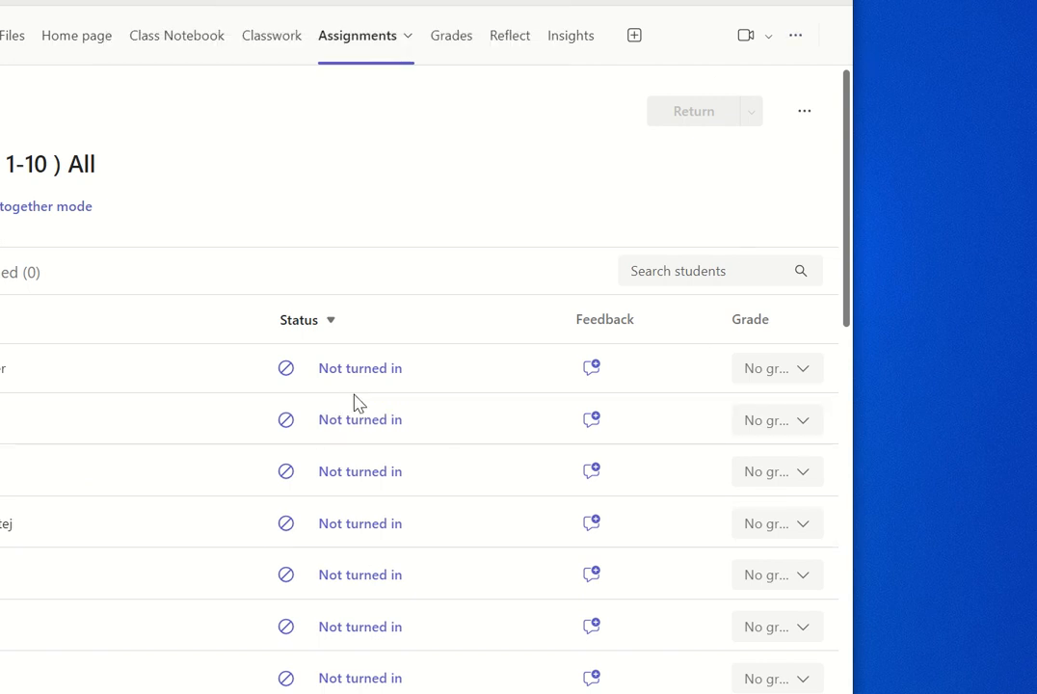
{"action": "scroll", "coordinate": [353, 393], "scroll_direction": "down", "scroll_amount": 5}
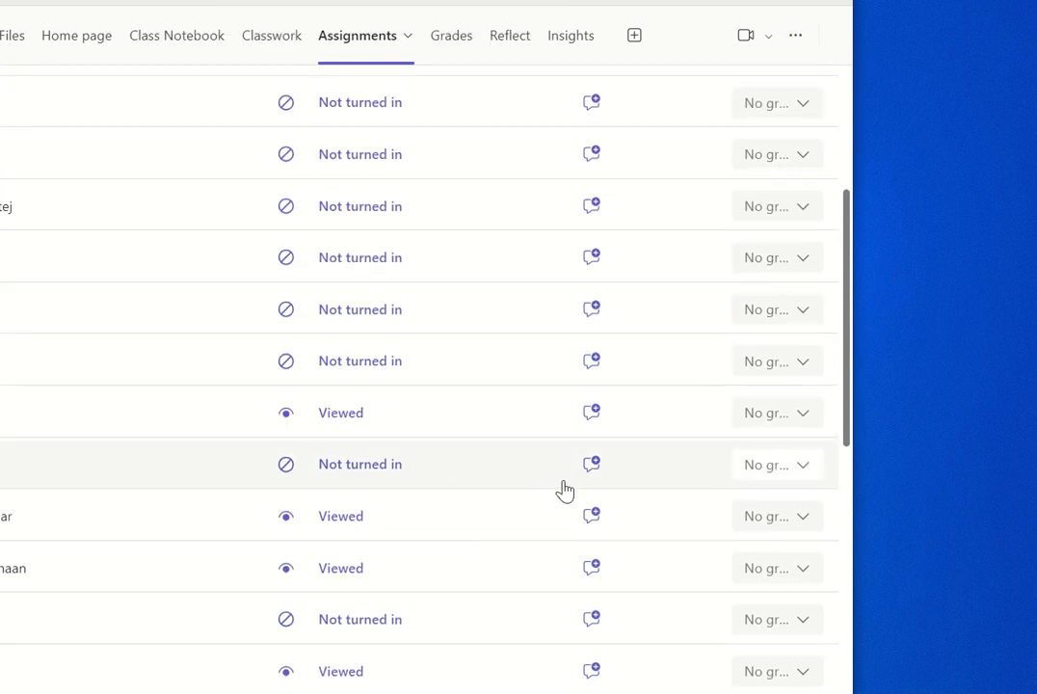
{"action": "scroll", "coordinate": [563, 489], "scroll_direction": "down", "scroll_amount": 6}
{"action": "scroll", "coordinate": [517, 528], "scroll_direction": "down", "scroll_amount": 4}
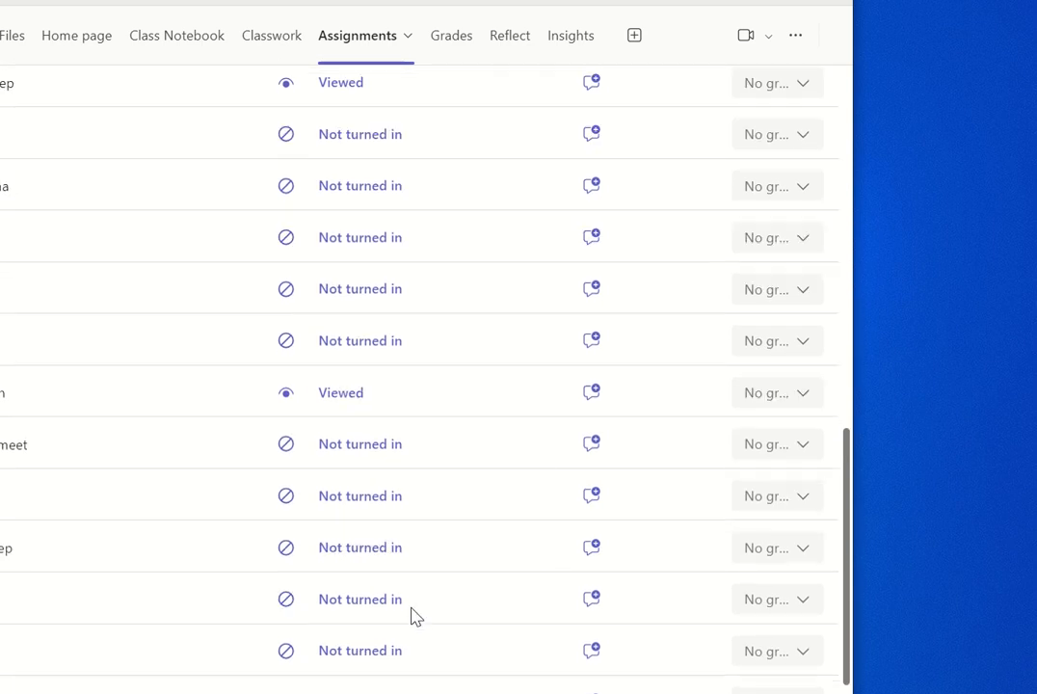
{"action": "scroll", "coordinate": [398, 411], "scroll_direction": "up", "scroll_amount": 12}
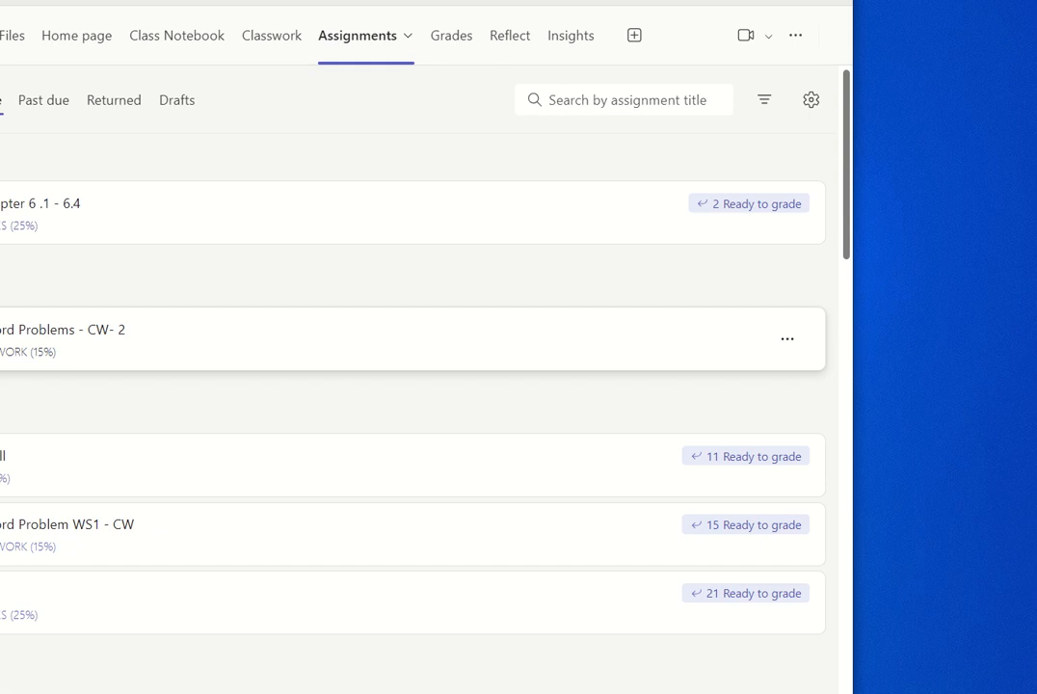
Open the ready-to-grade assignment 6.4 workbook - Do #1-6 all, view the first turned-in student's submitted work and close it.
{"action": "left_click", "coordinate": [3, 457]}
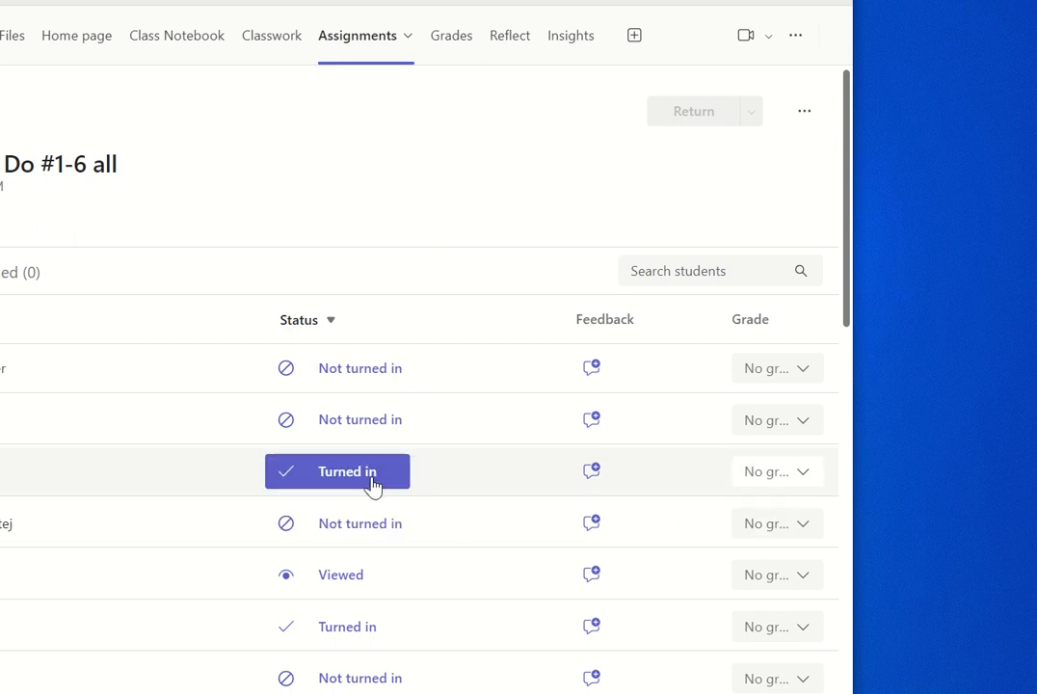
{"action": "left_click", "coordinate": [372, 477]}
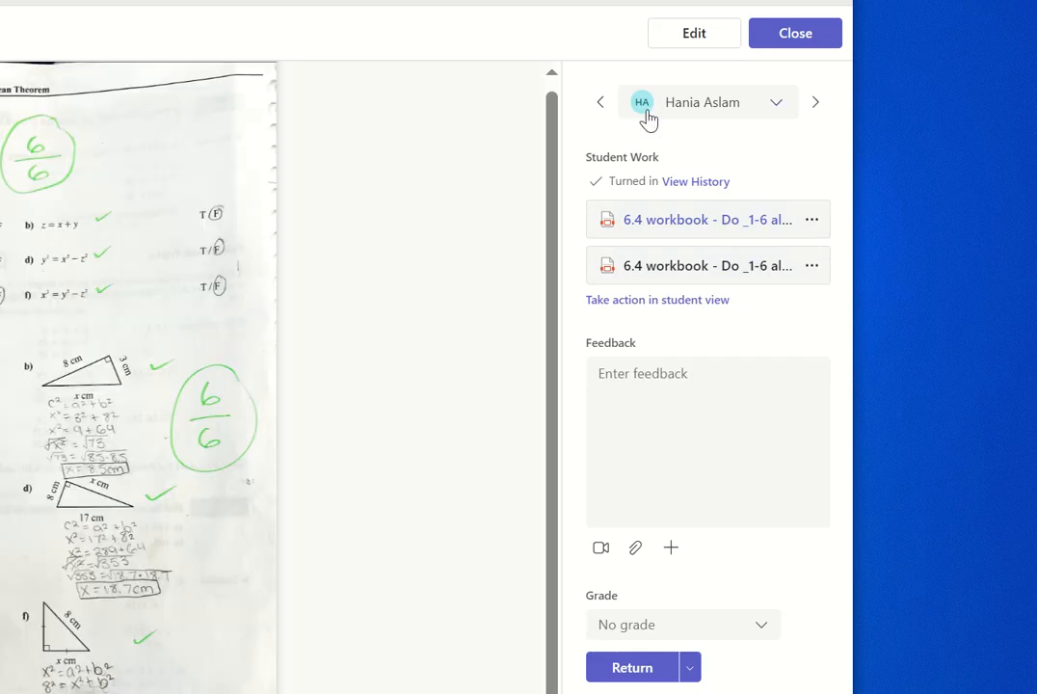
{"action": "left_click", "coordinate": [796, 33]}
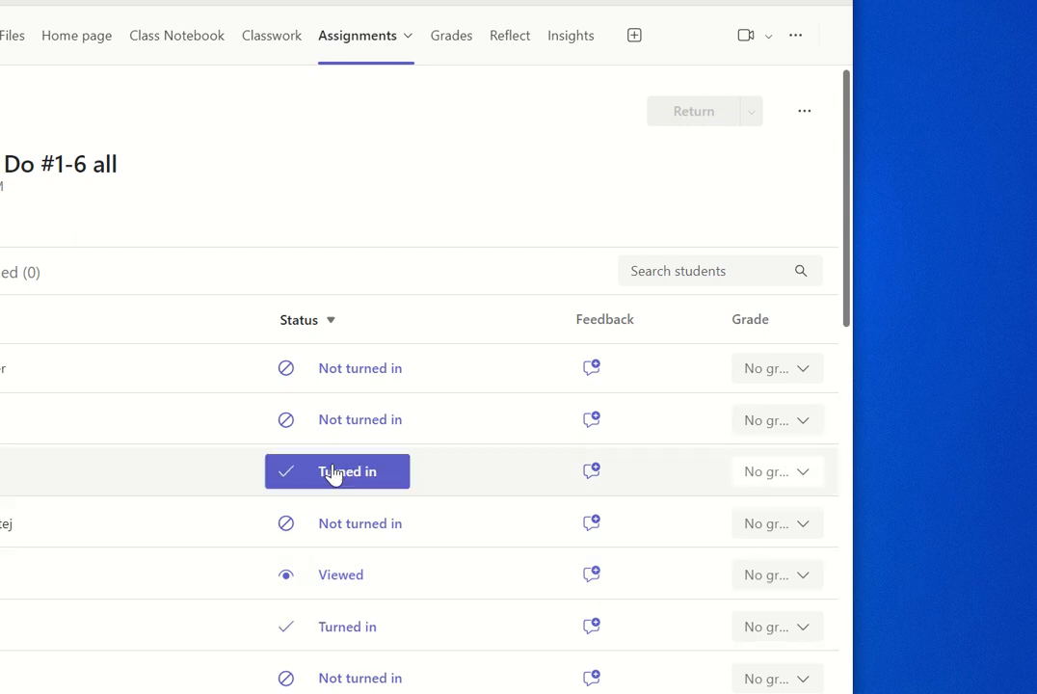
Grade the first turned-in student's 6.4 workbook submission as PRF and return it to the student.
{"action": "left_click", "coordinate": [761, 487]}
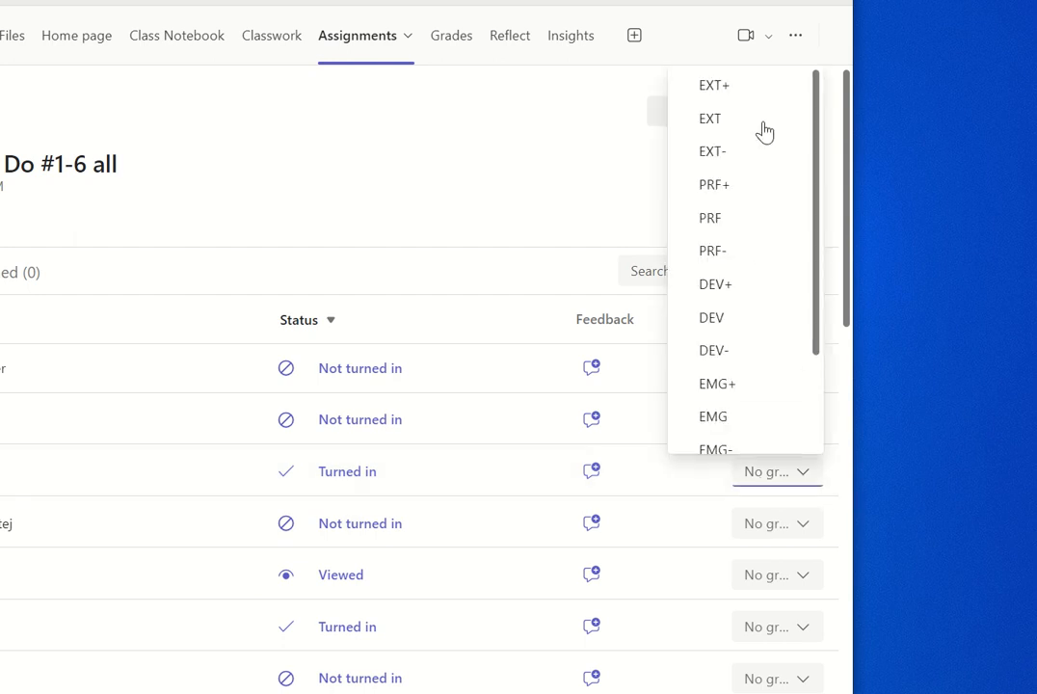
{"action": "scroll", "coordinate": [766, 390], "scroll_direction": "down", "scroll_amount": 2}
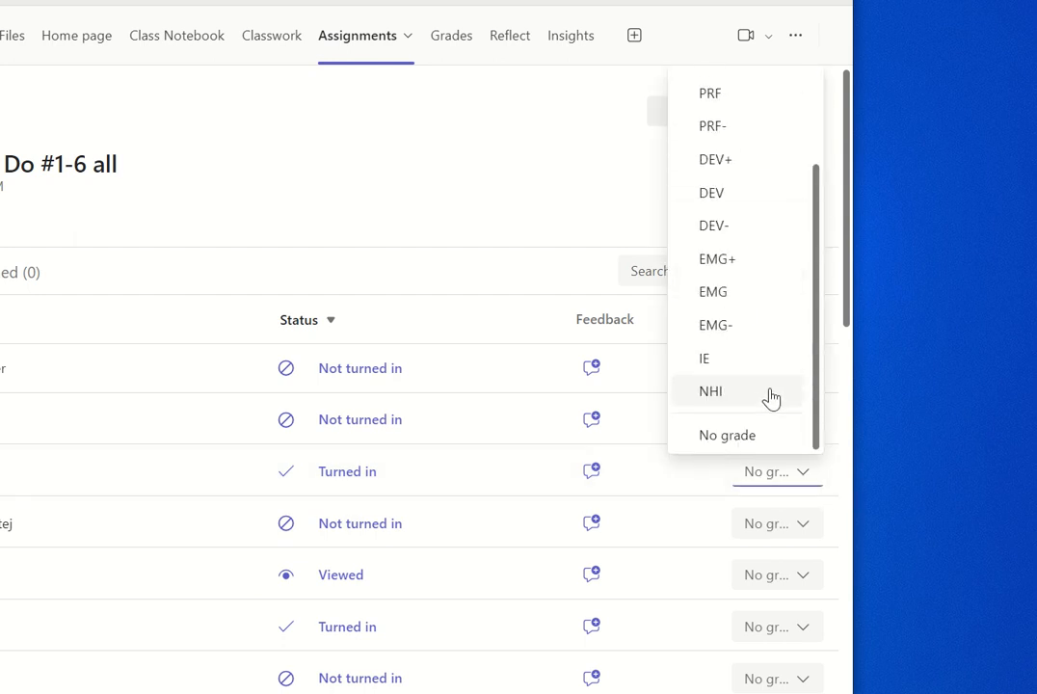
{"action": "scroll", "coordinate": [770, 397], "scroll_direction": "up", "scroll_amount": 2}
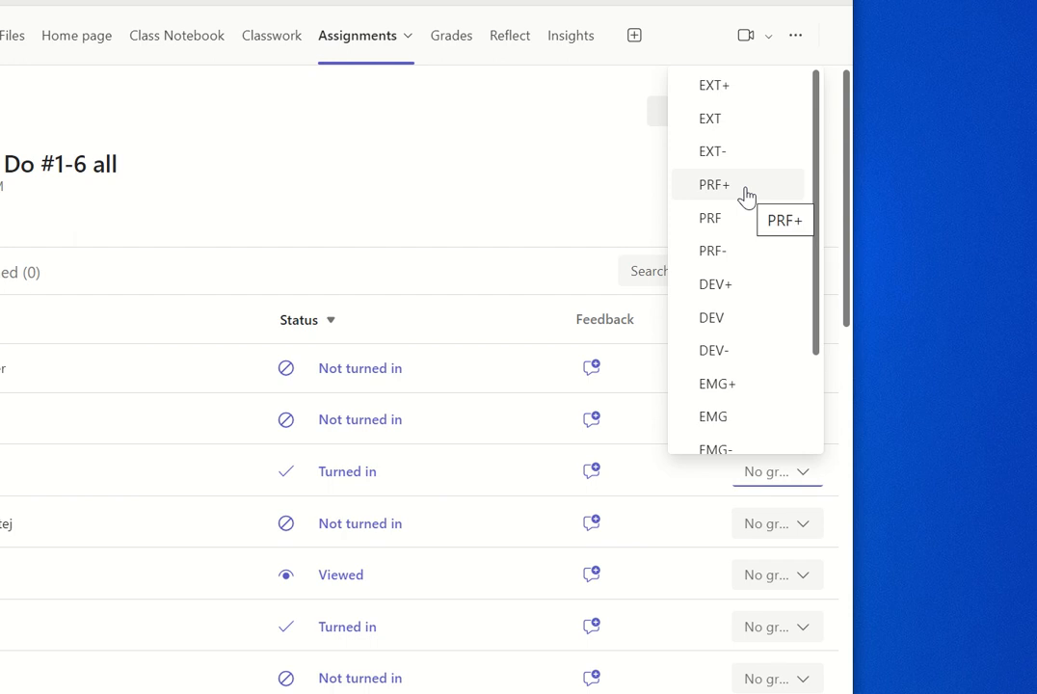
{"action": "left_click", "coordinate": [742, 219]}
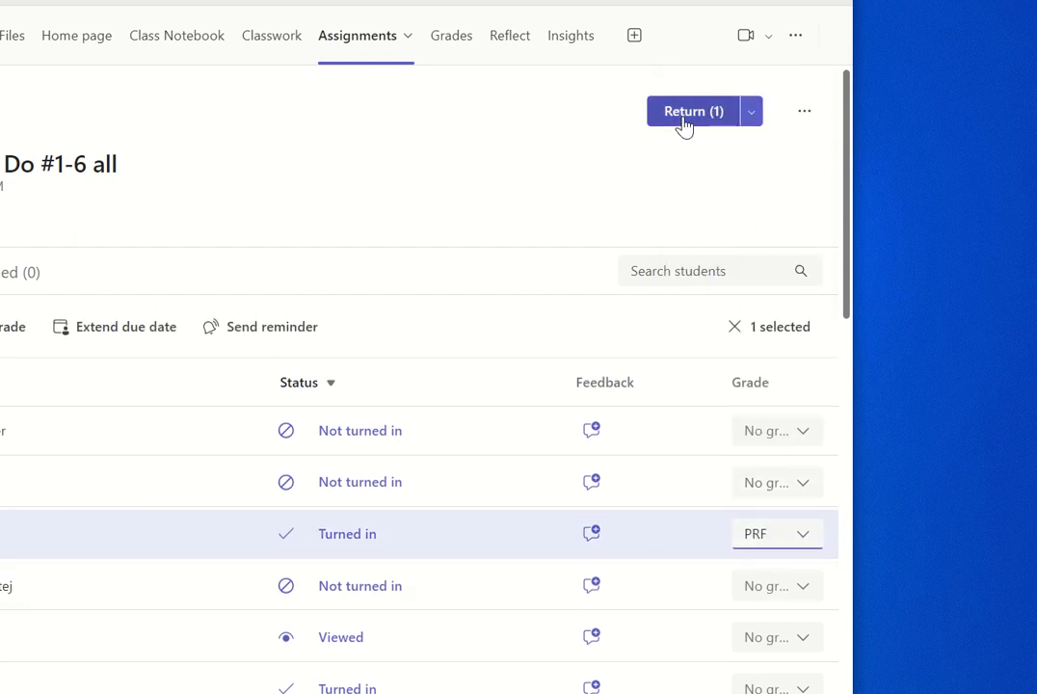
{"action": "left_click", "coordinate": [752, 116]}
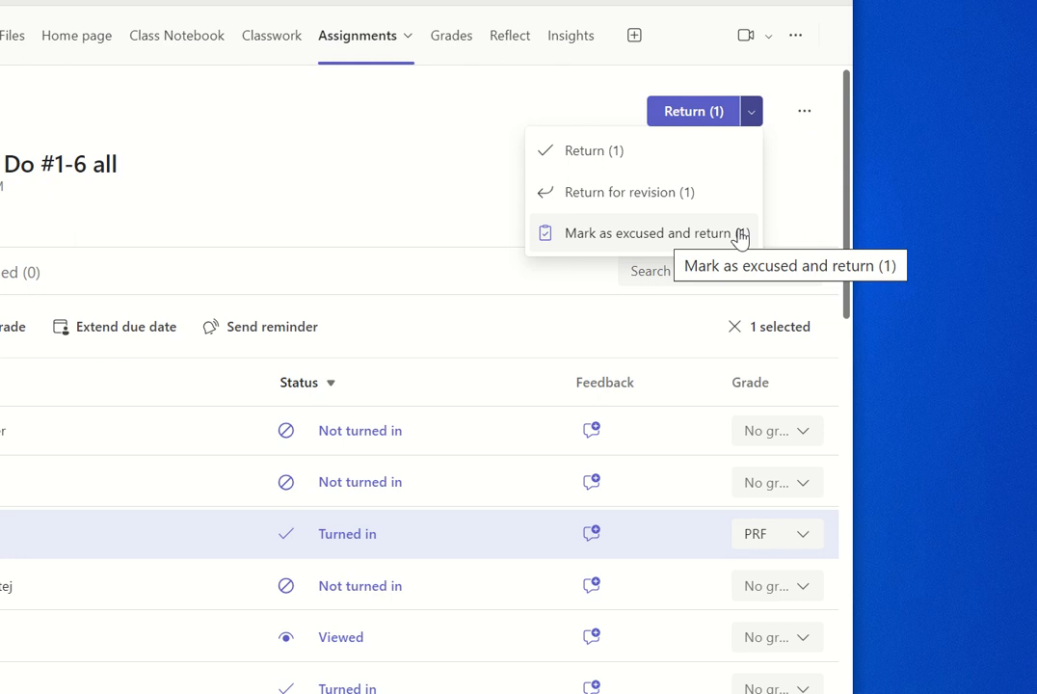
{"action": "left_click", "coordinate": [591, 157]}
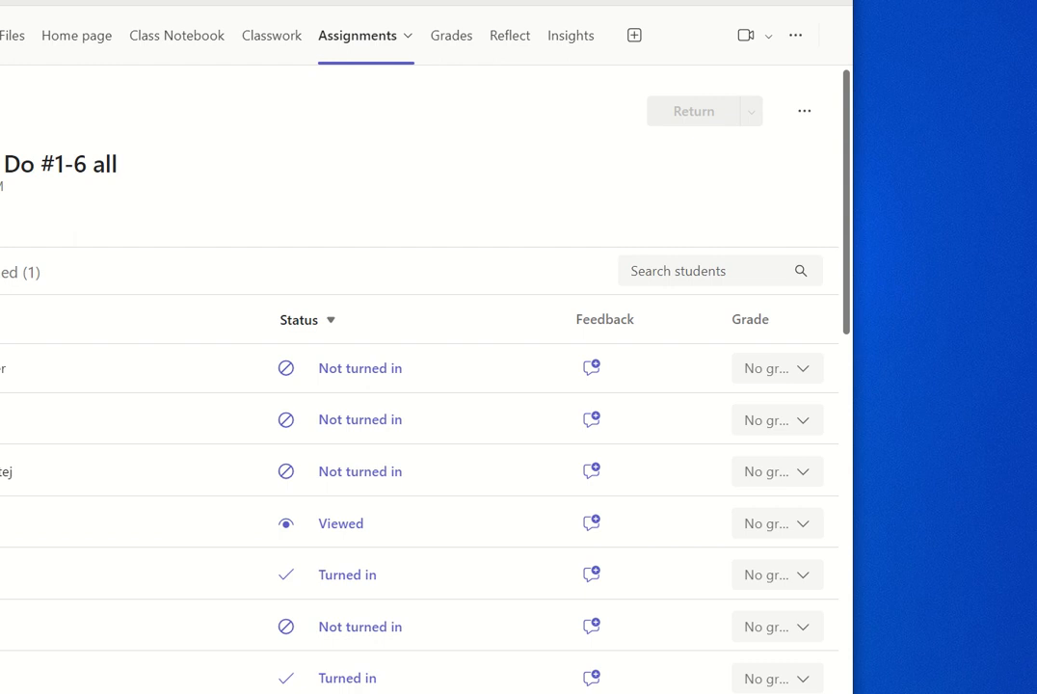
{"action": "scroll", "coordinate": [533, 491], "scroll_direction": "down", "scroll_amount": 10}
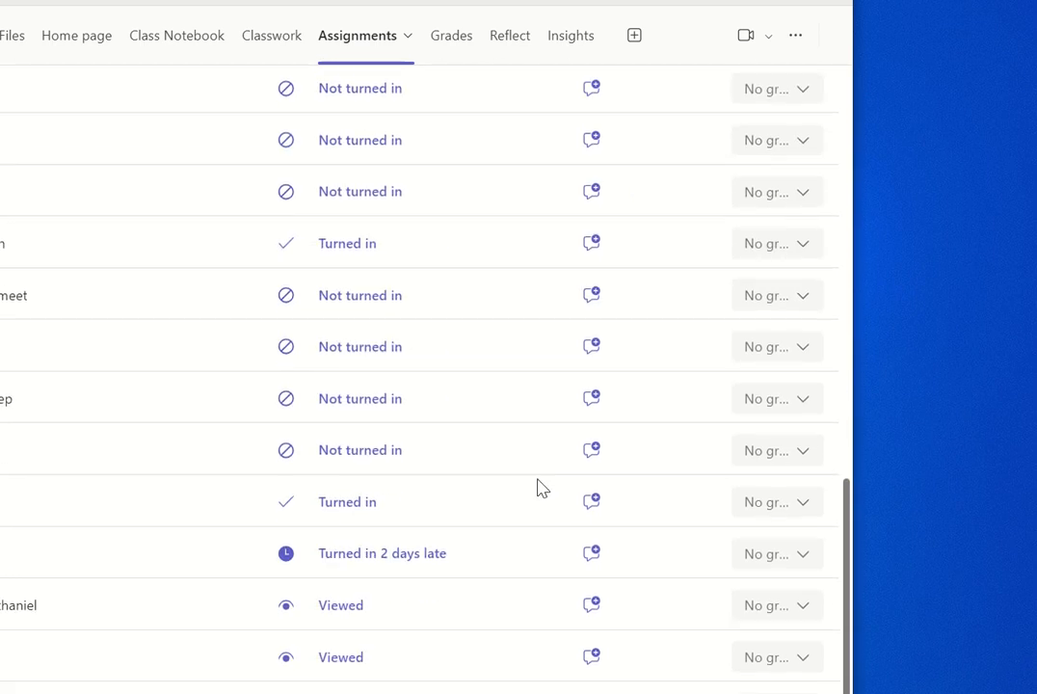
{"action": "scroll", "coordinate": [643, 536], "scroll_direction": "up", "scroll_amount": 10}
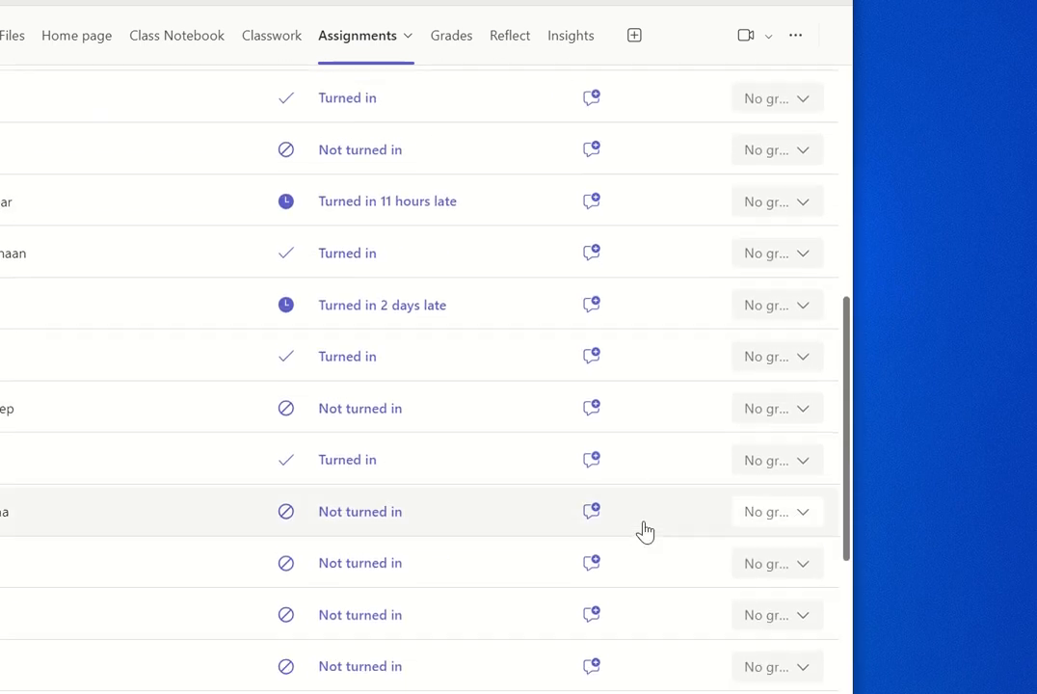
{"action": "mouse_move", "coordinate": [198, 4]}
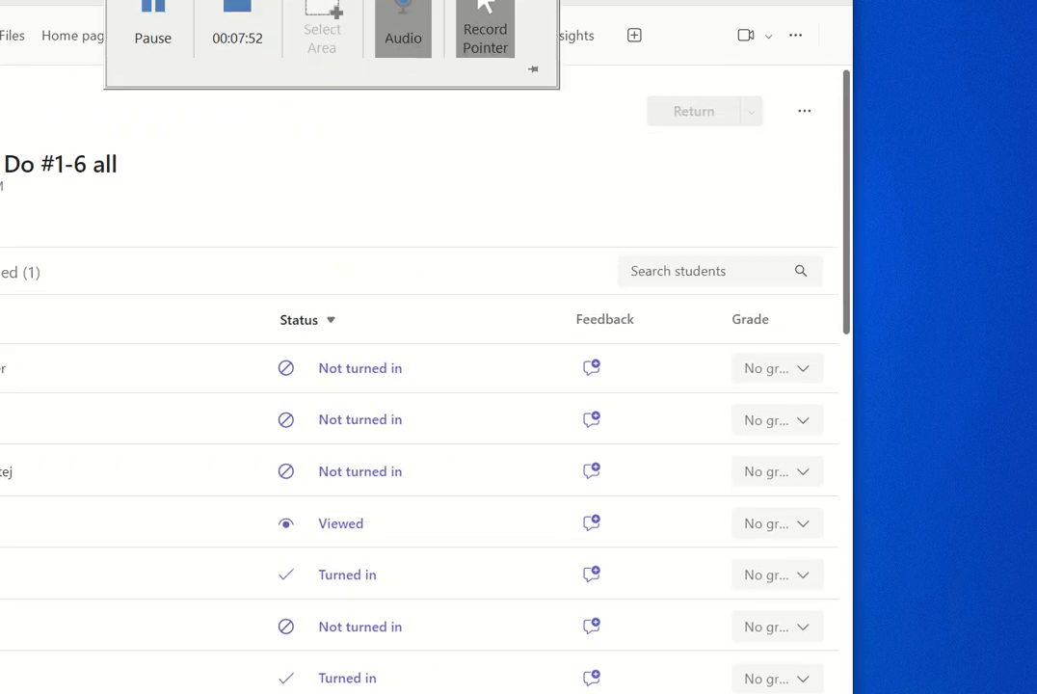